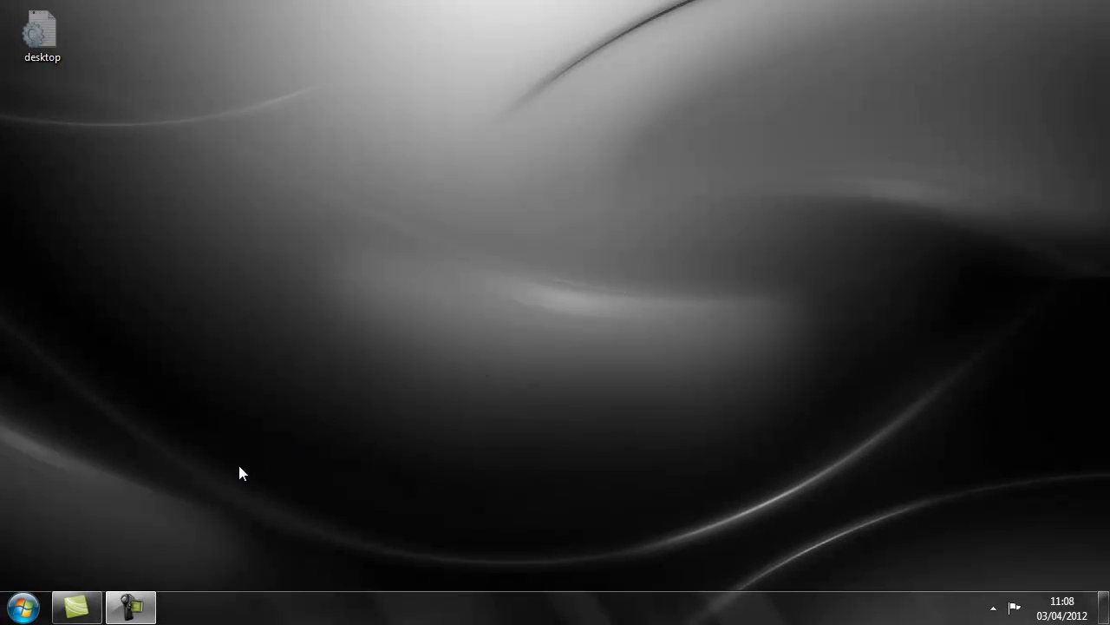
Step: Launch Google SketchUp from the Google SketchUp 8 folder in the Windows 7 Start menu
click(23, 606)
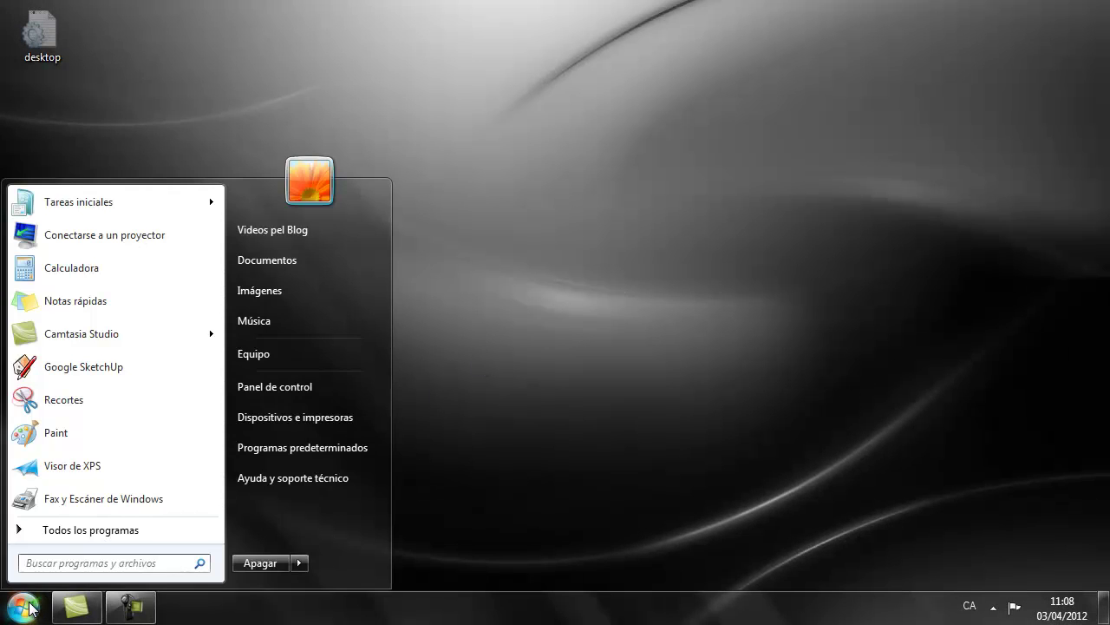
click(87, 531)
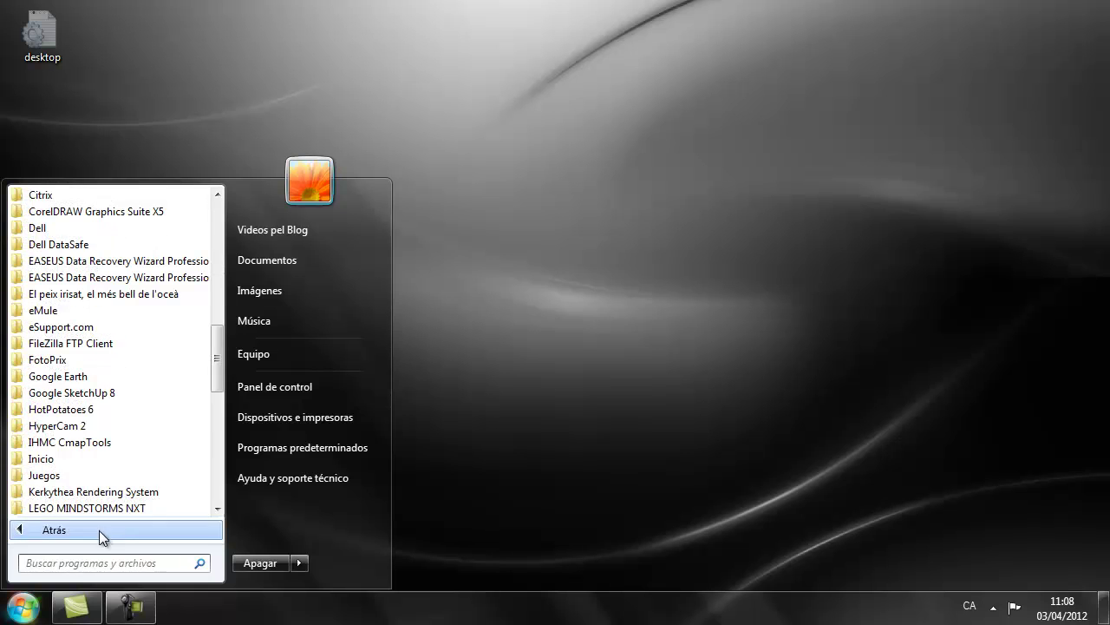
scroll(217, 346, down, 1)
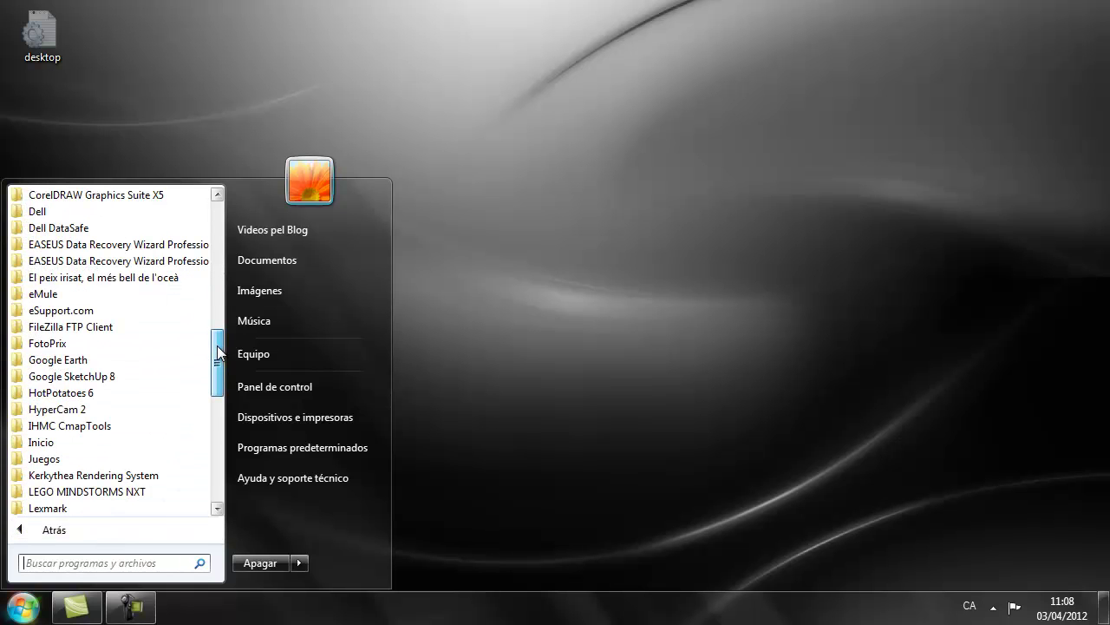
click(76, 378)
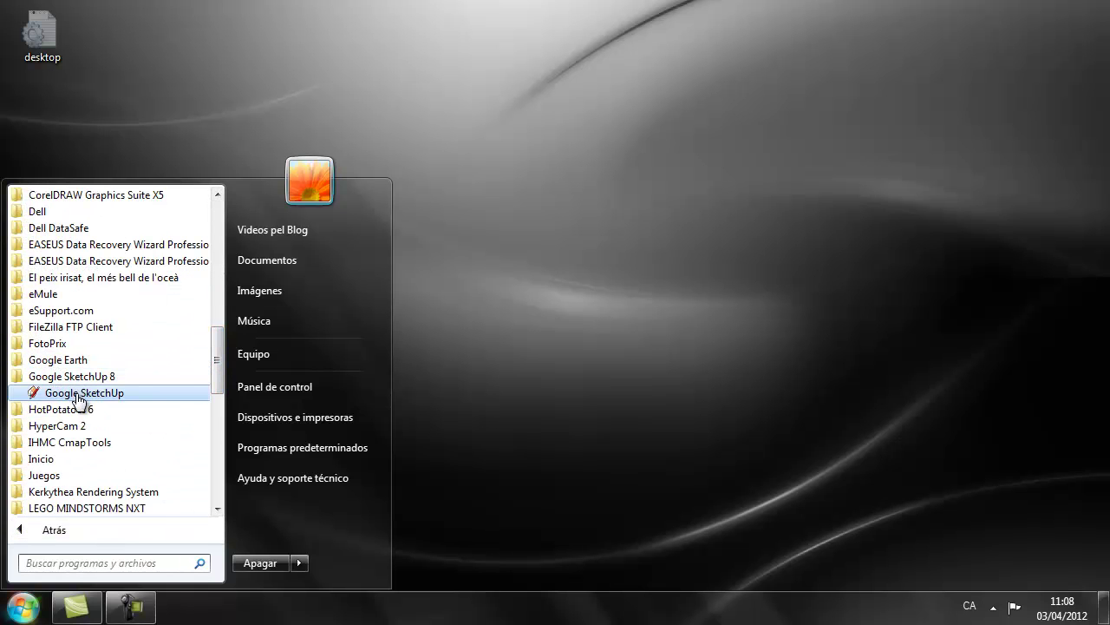
click(78, 396)
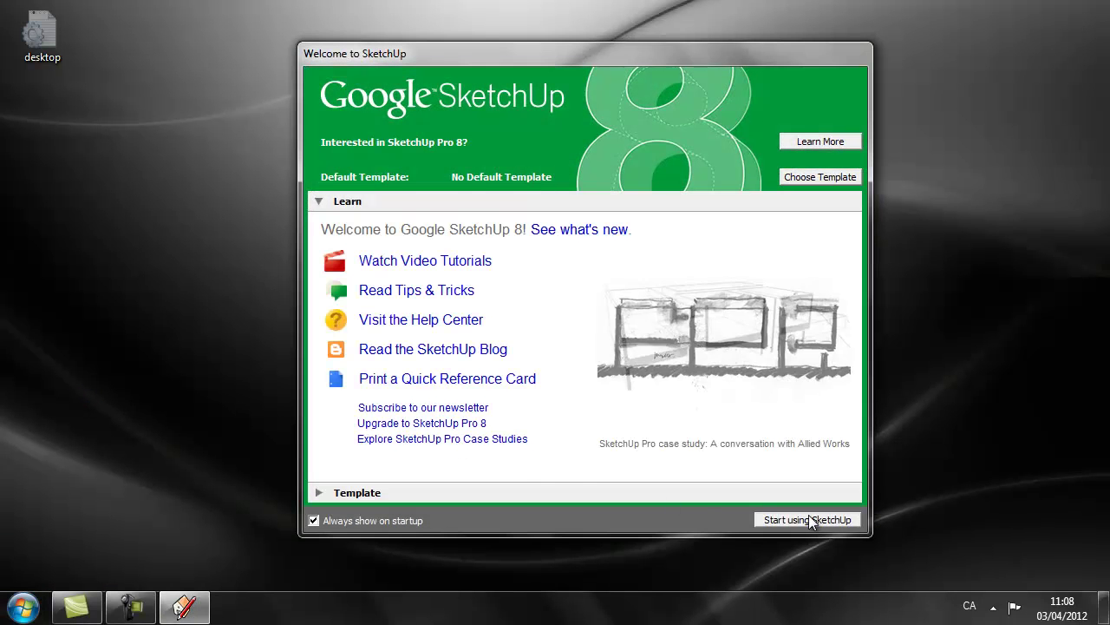
Step: Start a new model with Simple Template - Meters and select the default standing figure
click(809, 520)
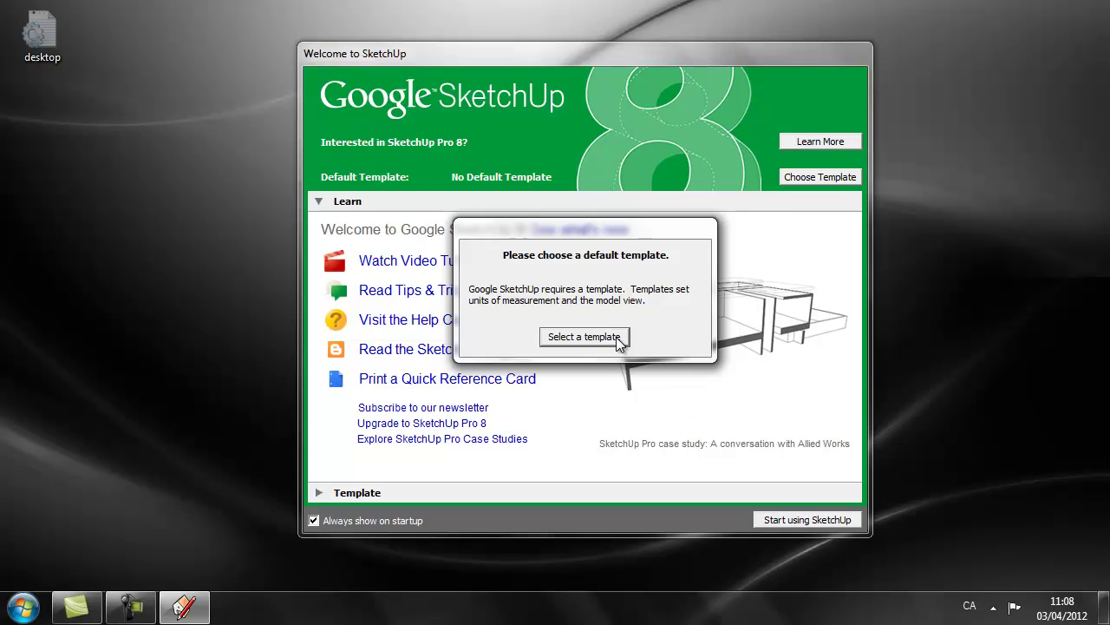
click(584, 336)
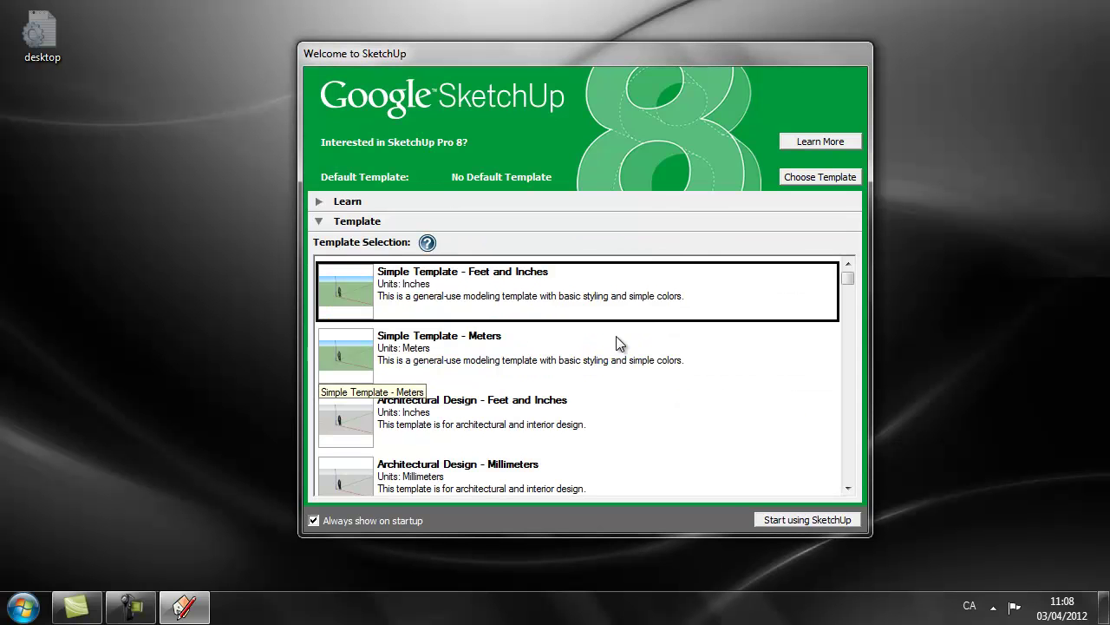
click(485, 338)
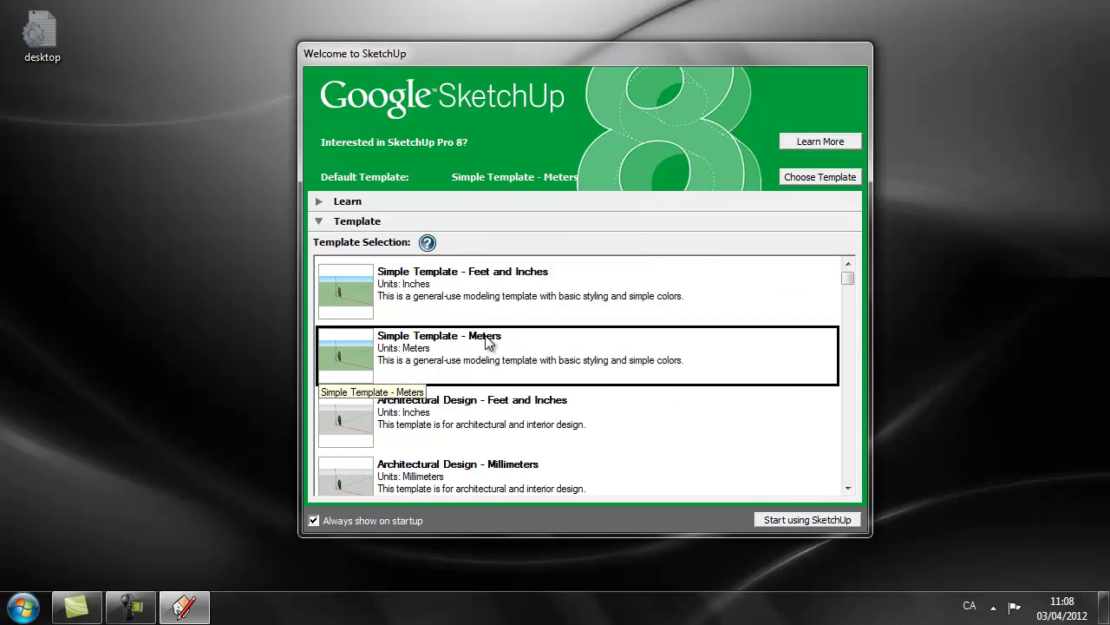
click(780, 521)
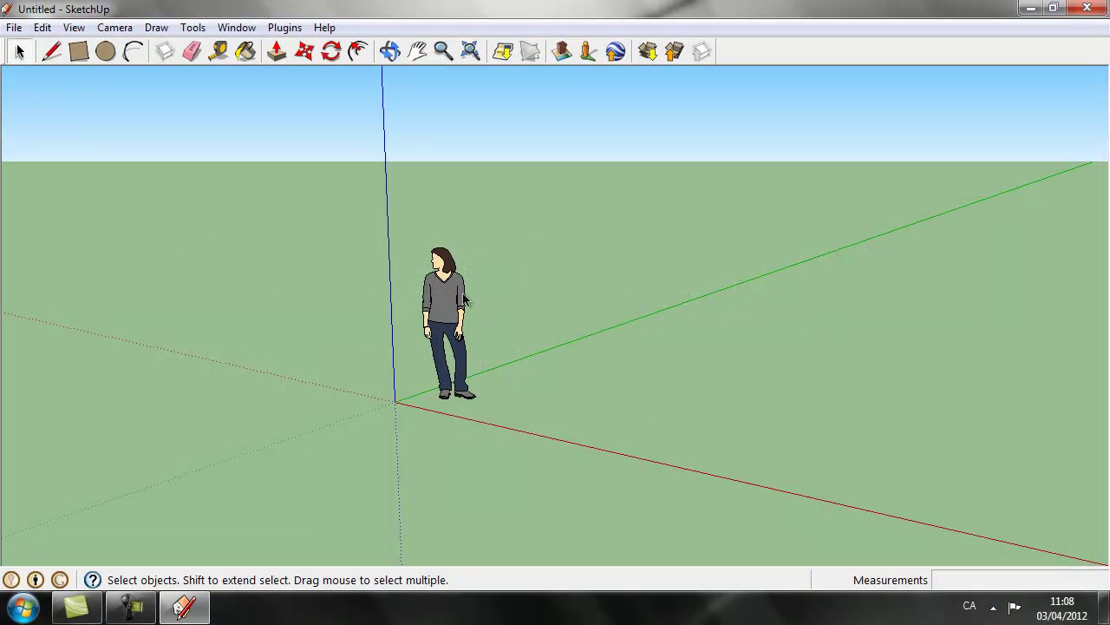
click(452, 295)
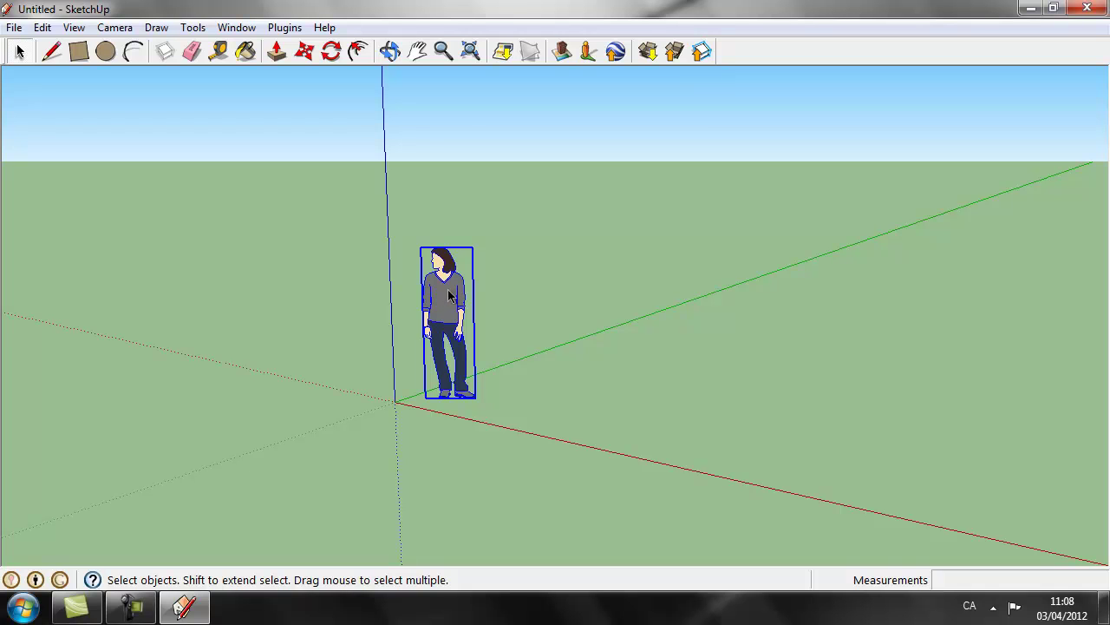
Step: Delete the figure and draw a 1 m × 1 m square from the origin
key(Delete)
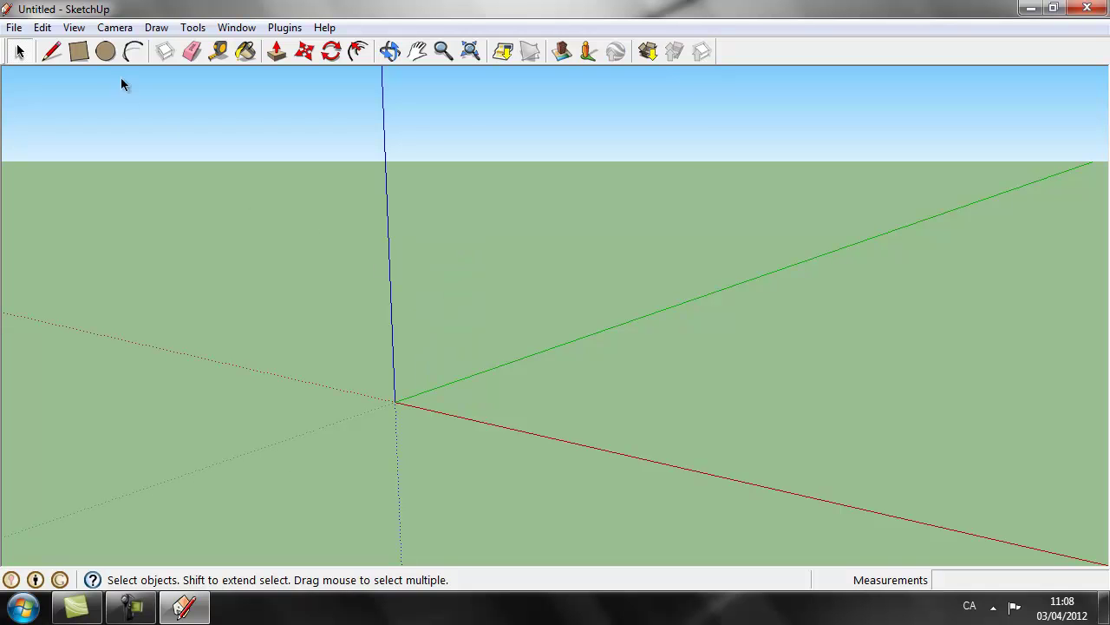
click(77, 53)
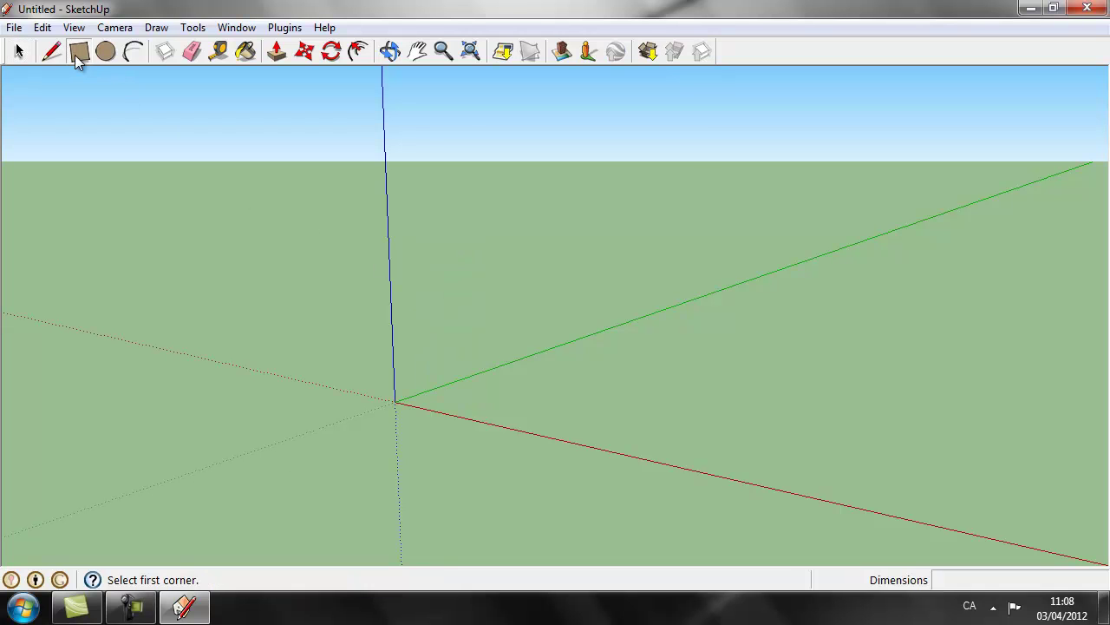
click(394, 402)
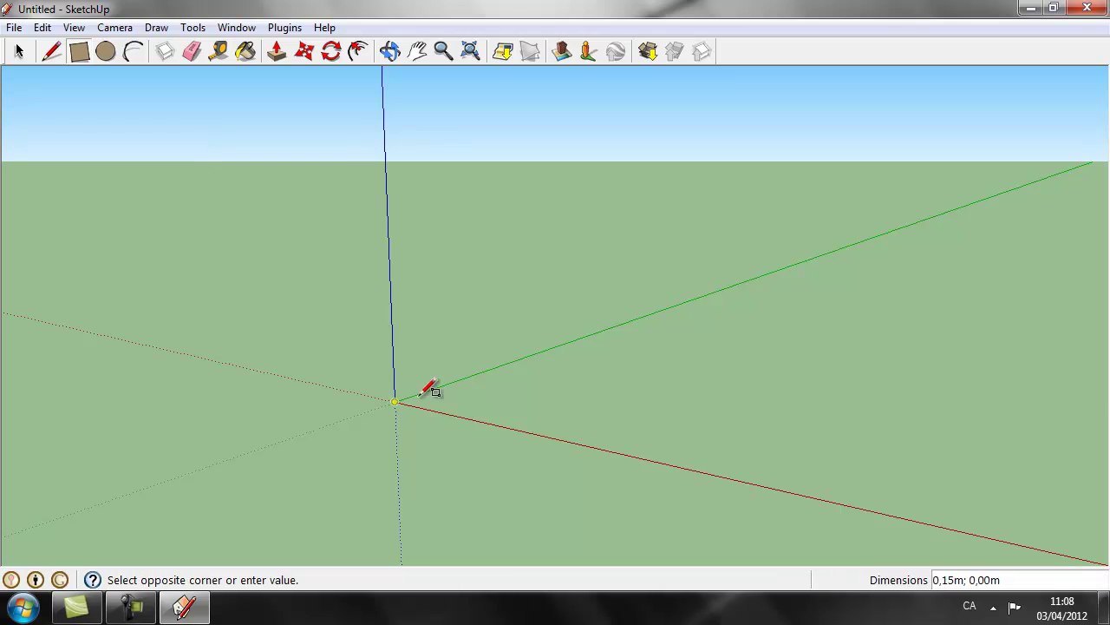
click(570, 384)
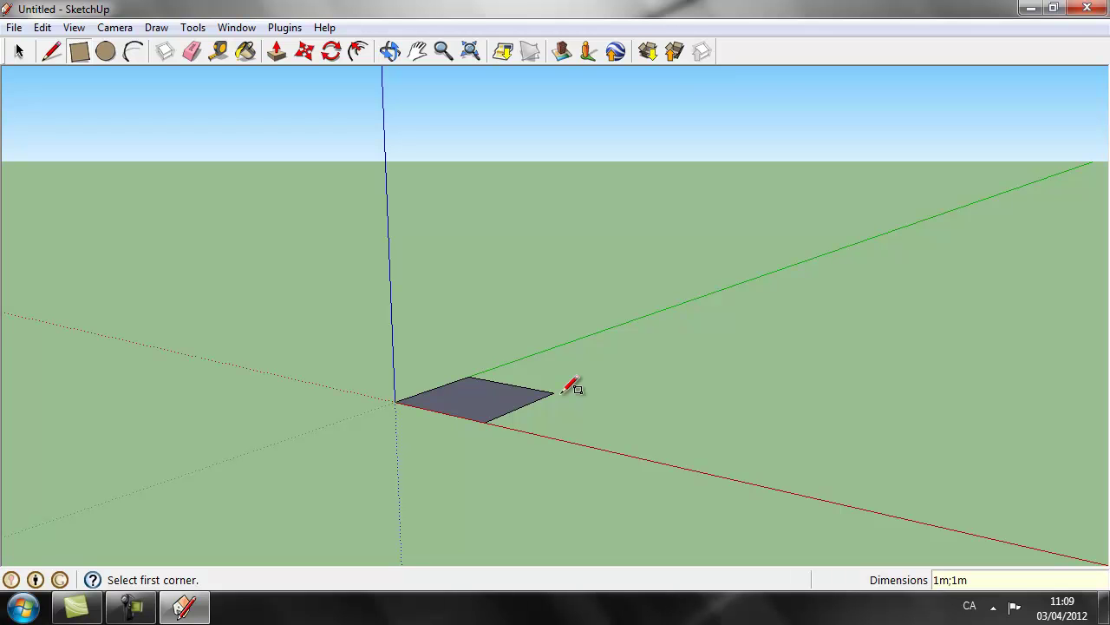
key(Return)
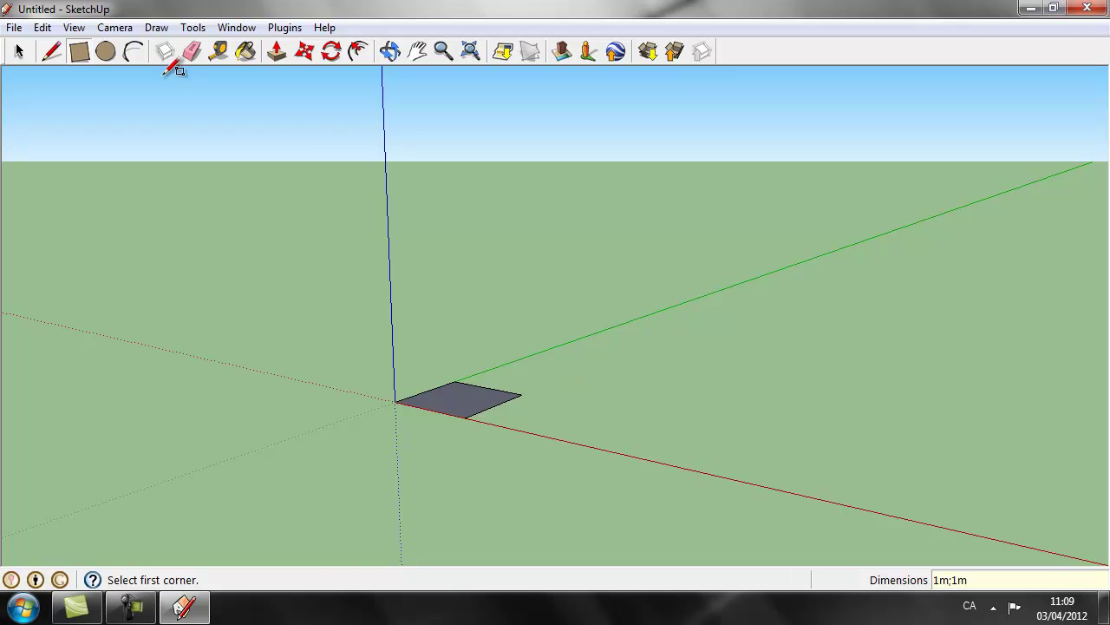
Step: Push/Pull the square up 1 m into a cube
click(284, 52)
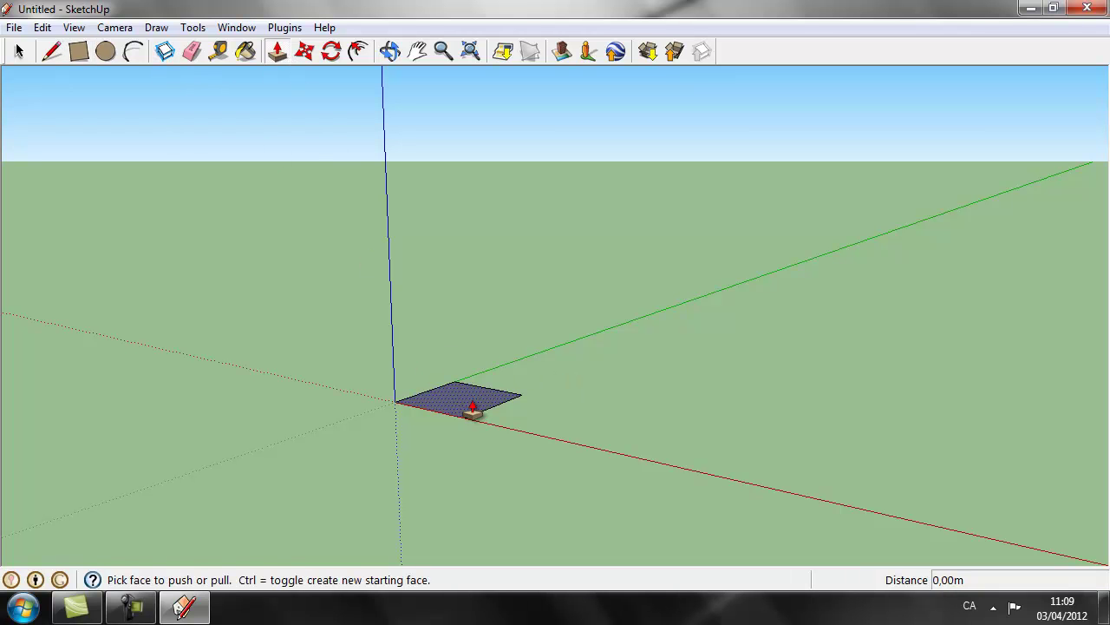
drag(473, 408, 478, 325)
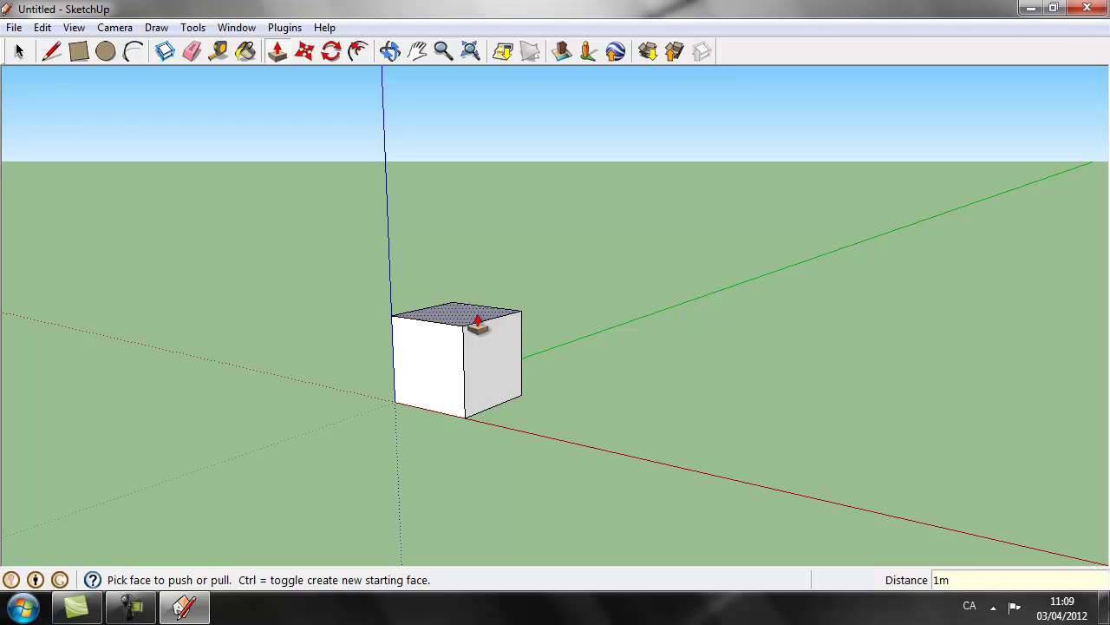
click(478, 325)
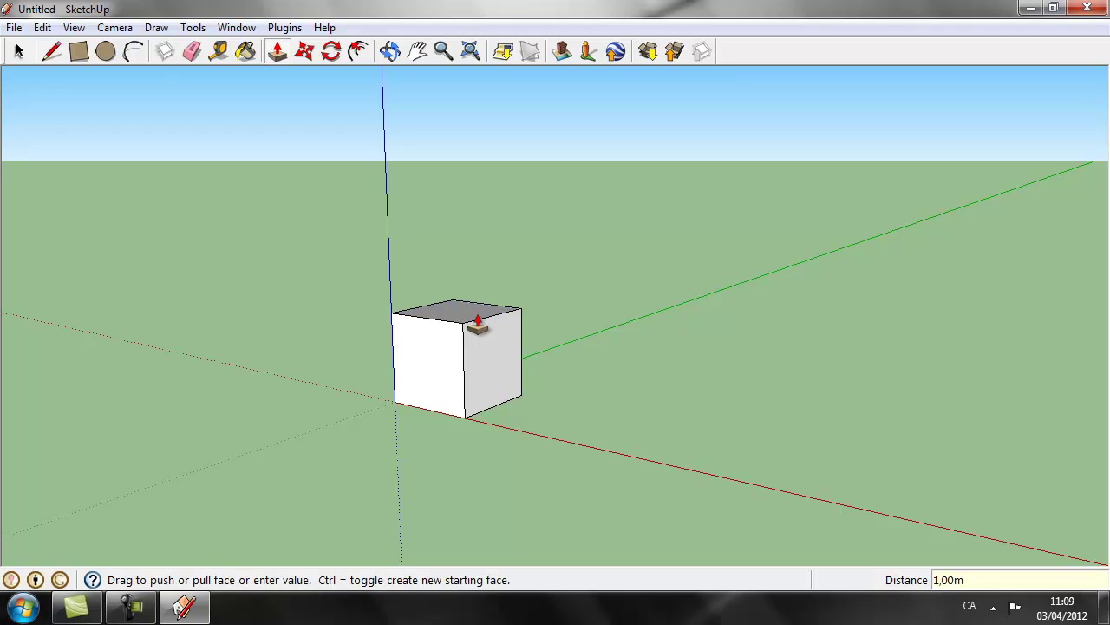
key(space)
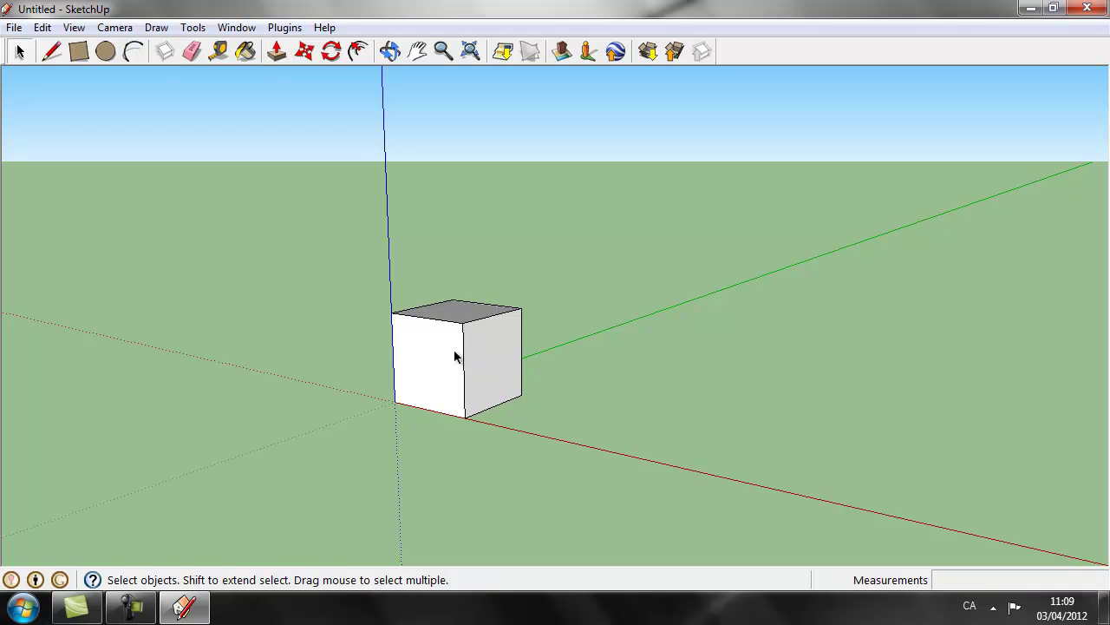
Step: Orbit and zoom in so the cube fills the middle of the view
middle_drag(471, 378, 384, 428)
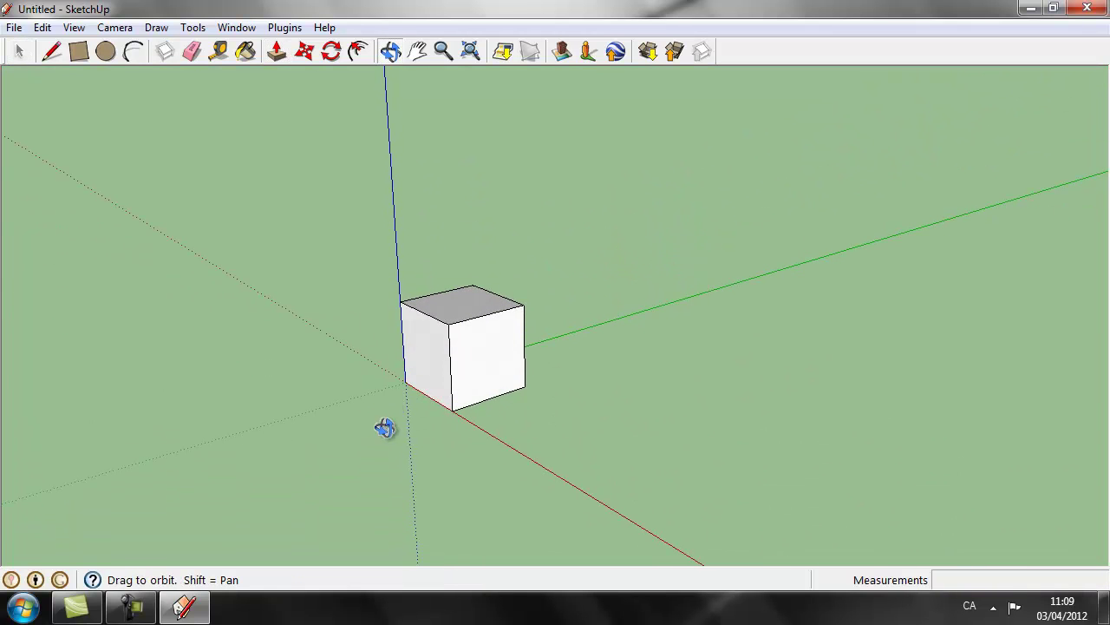
scroll(458, 364, up, 3)
scroll(475, 329, up, 2)
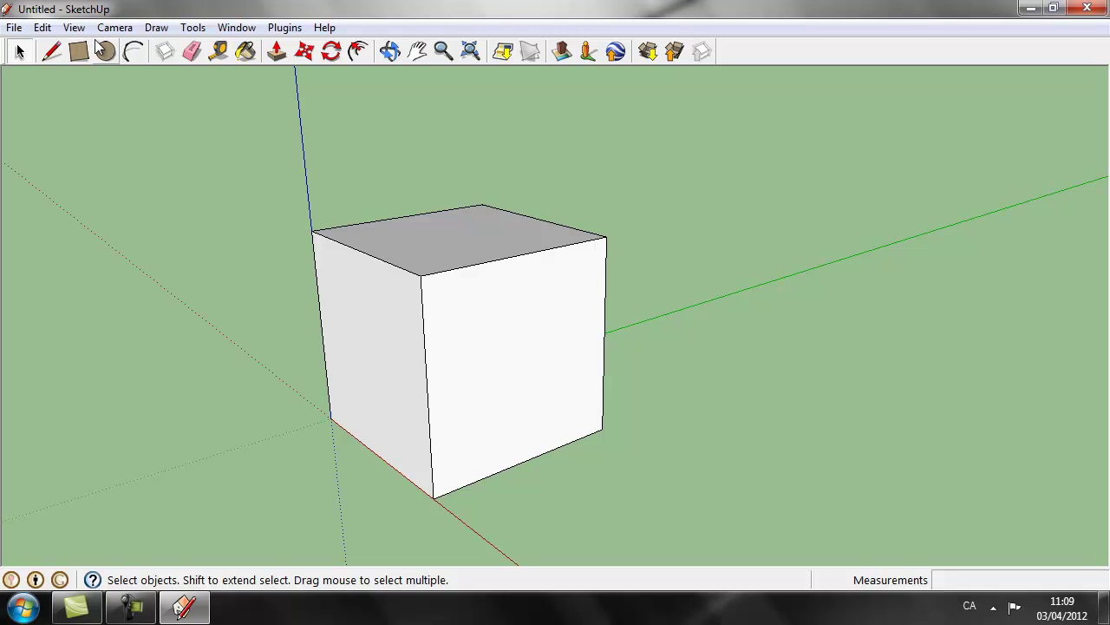
Step: Divide the cube's top and front faces and push the front half down to form the first step
click(51, 52)
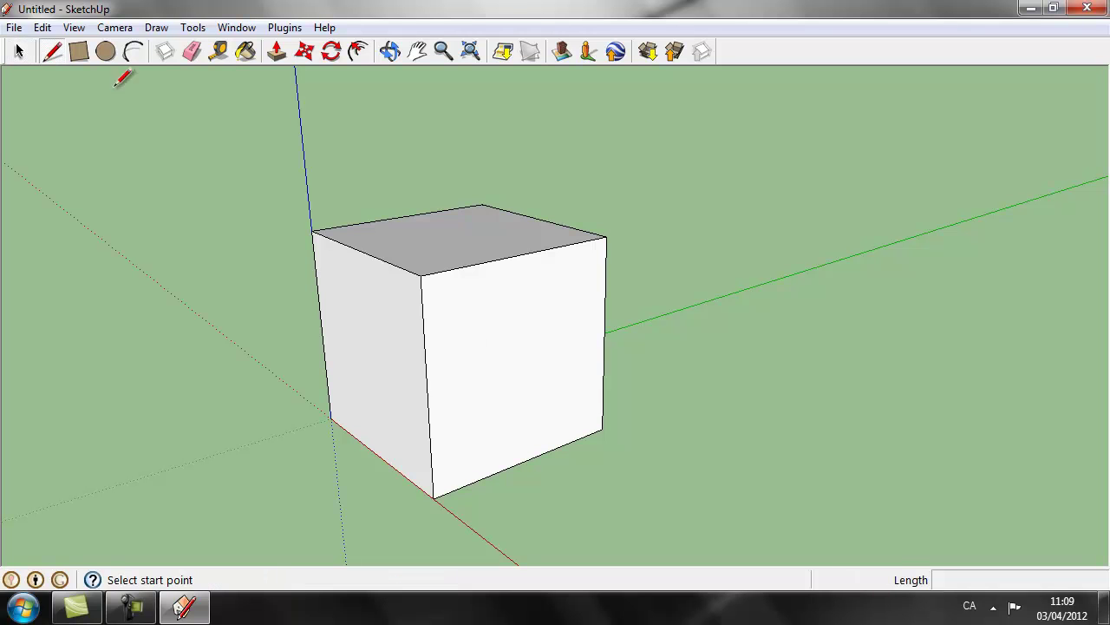
click(403, 215)
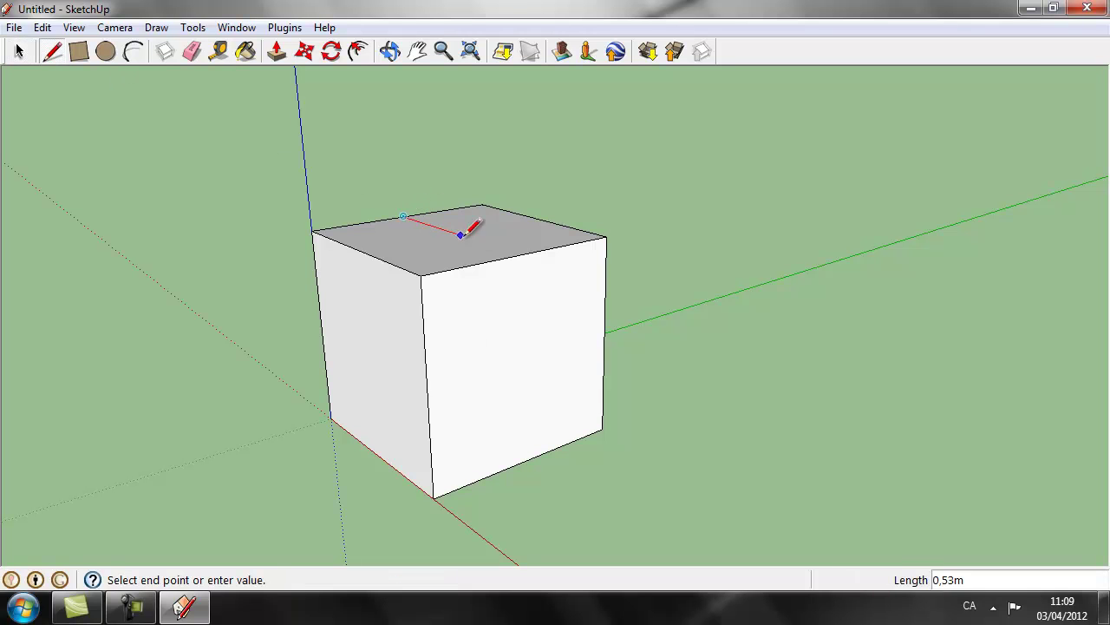
click(520, 254)
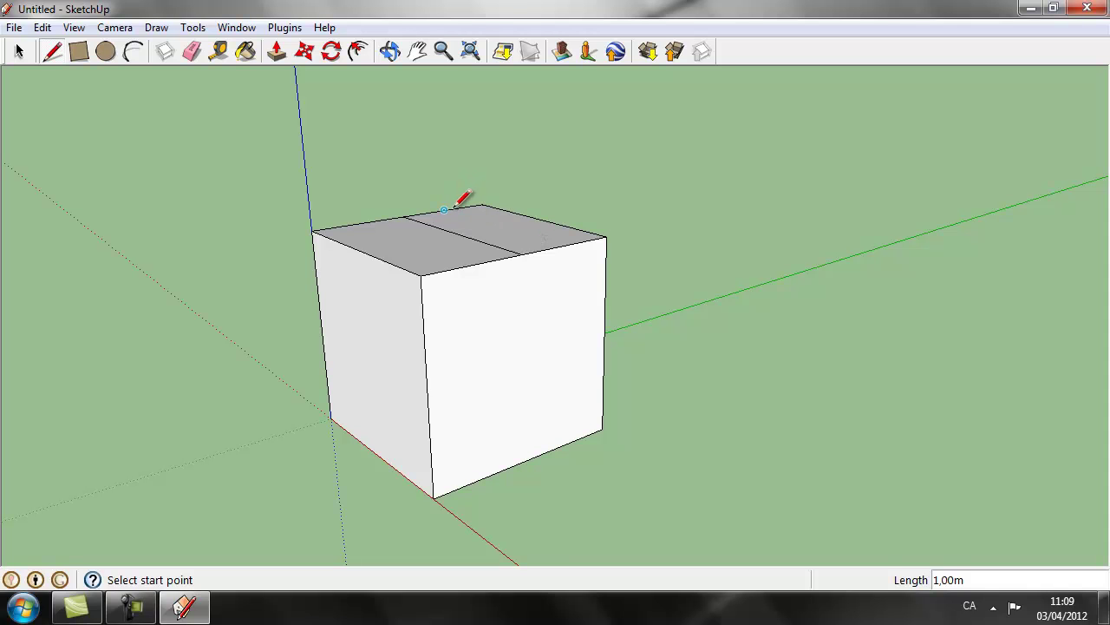
click(444, 209)
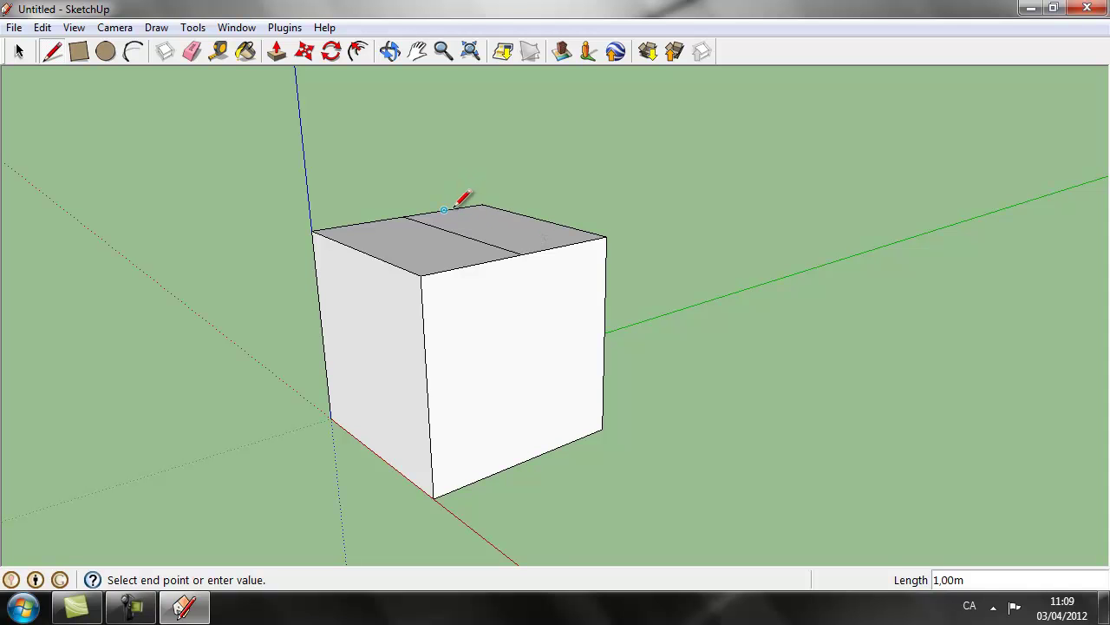
click(564, 244)
click(361, 223)
click(474, 263)
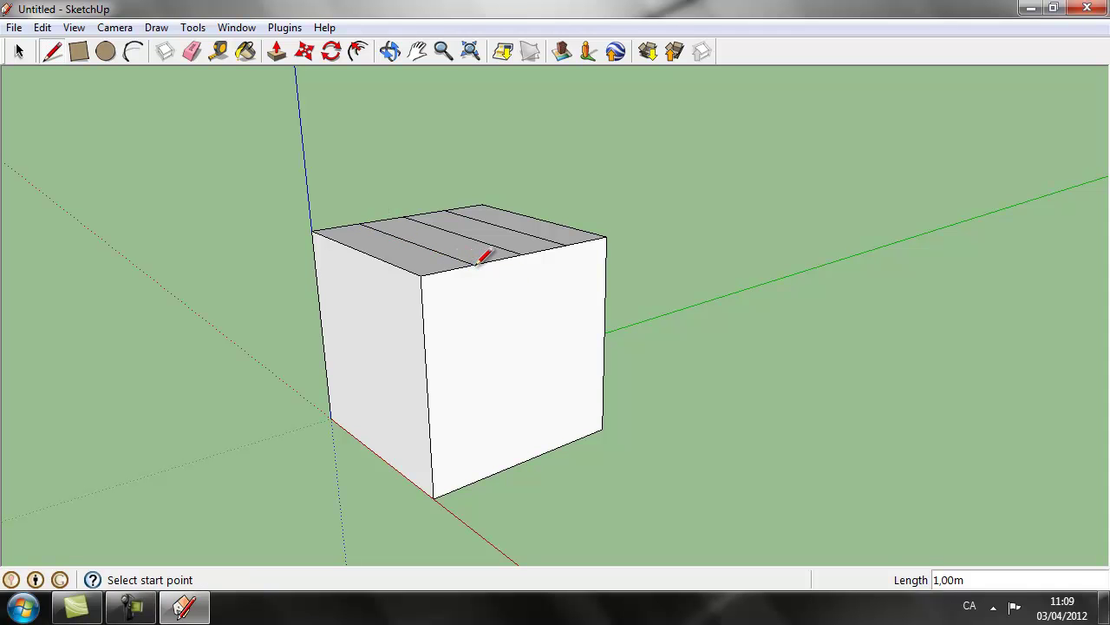
click(426, 392)
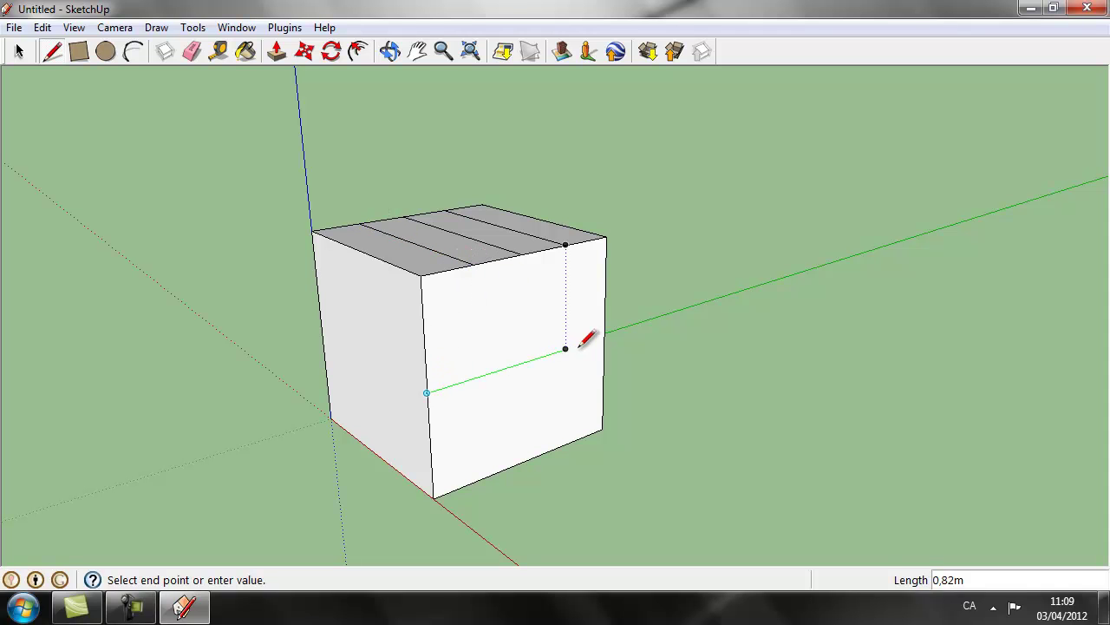
click(605, 337)
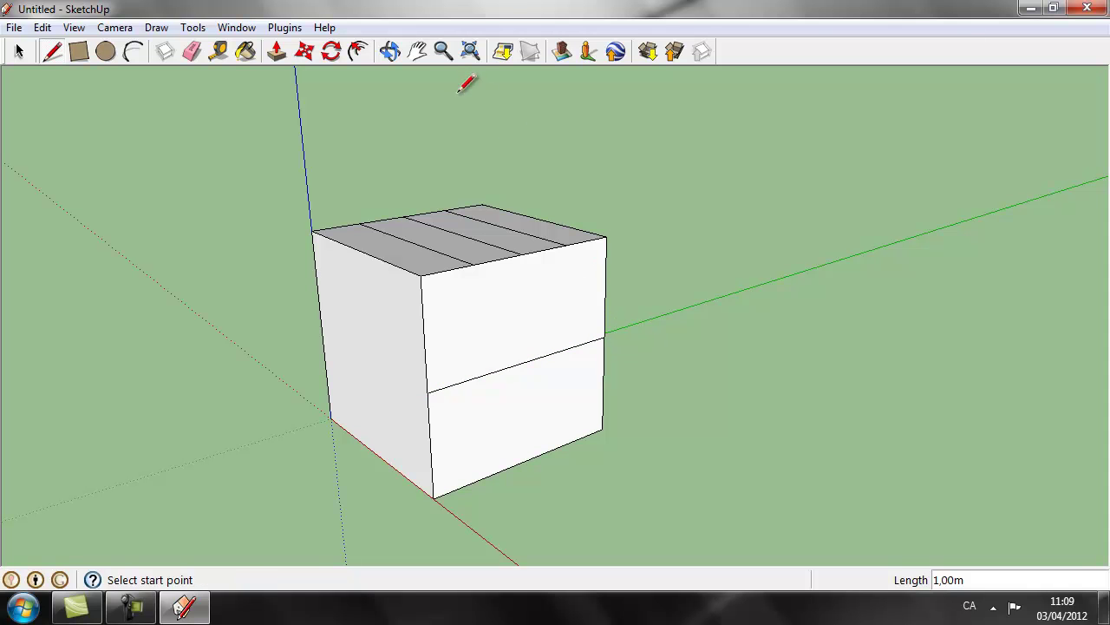
click(276, 52)
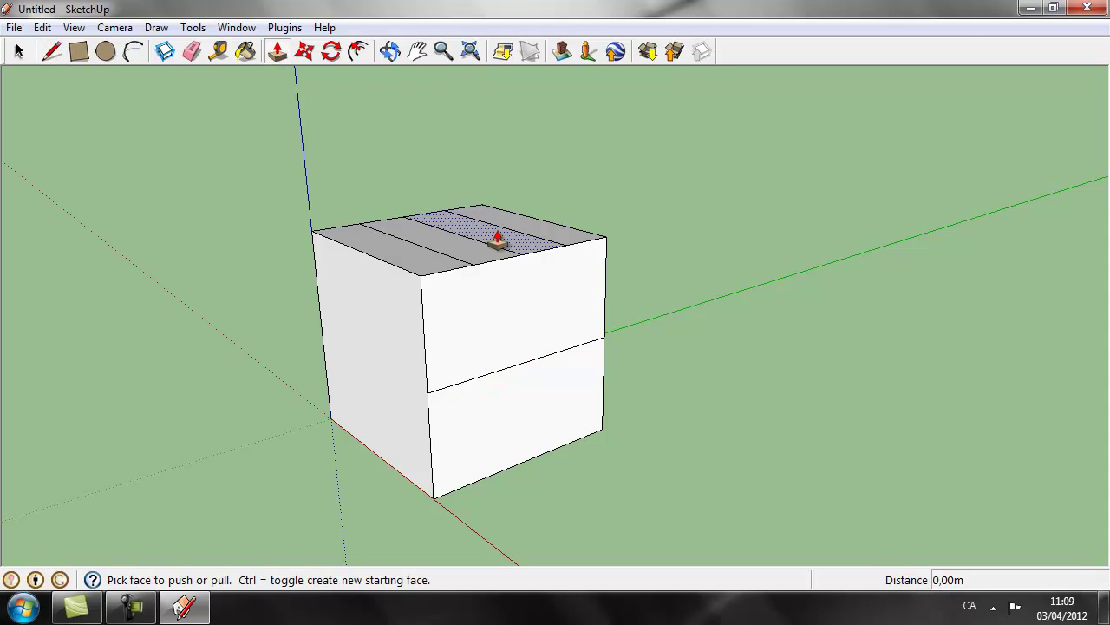
drag(487, 257, 495, 366)
drag(430, 269, 484, 365)
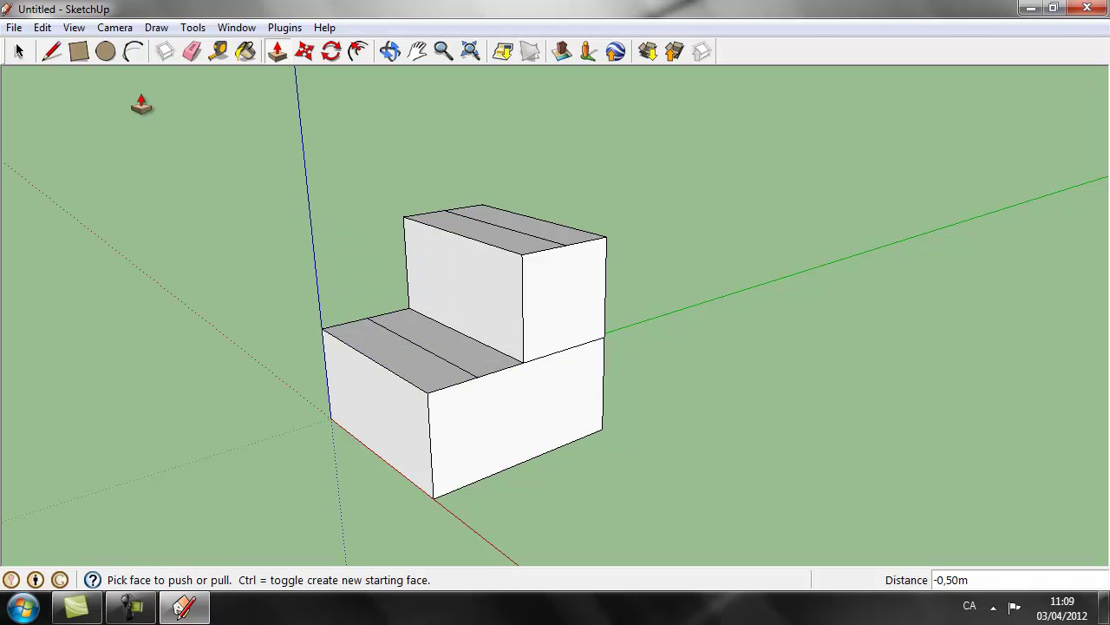
Step: Split both blocks again and push their front strips down, giving four steps set back 0.25 m
click(52, 53)
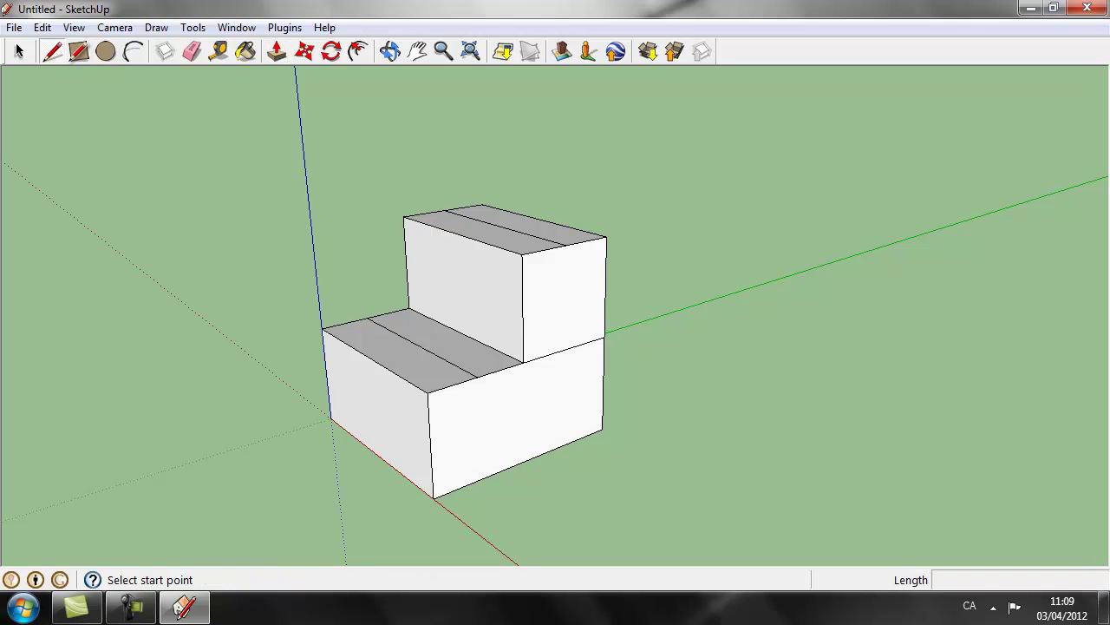
click(522, 309)
click(606, 288)
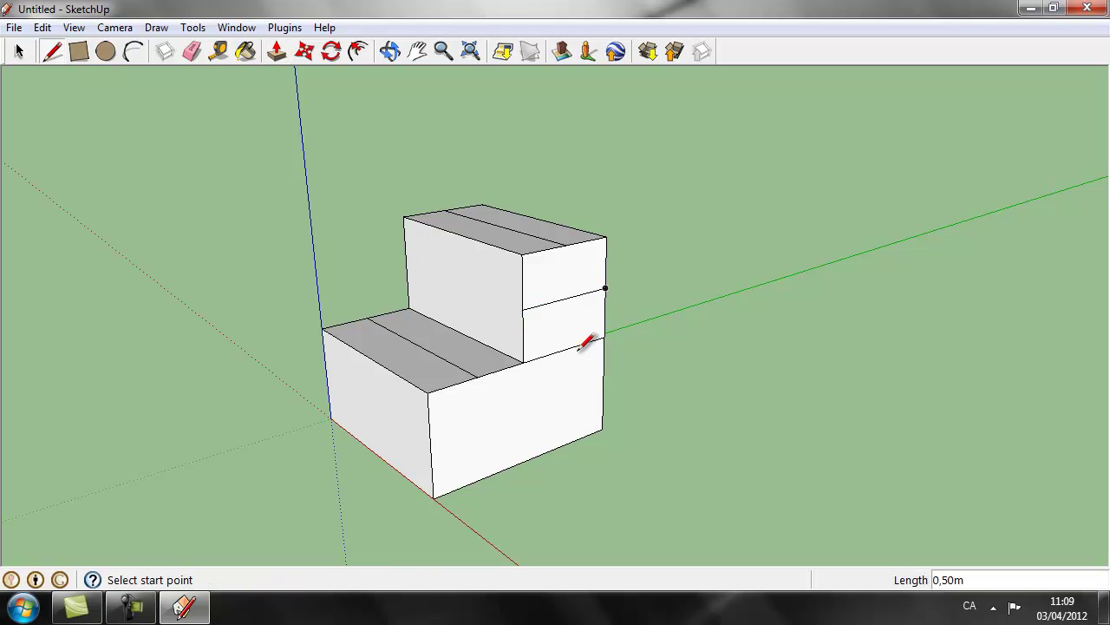
click(430, 446)
click(603, 386)
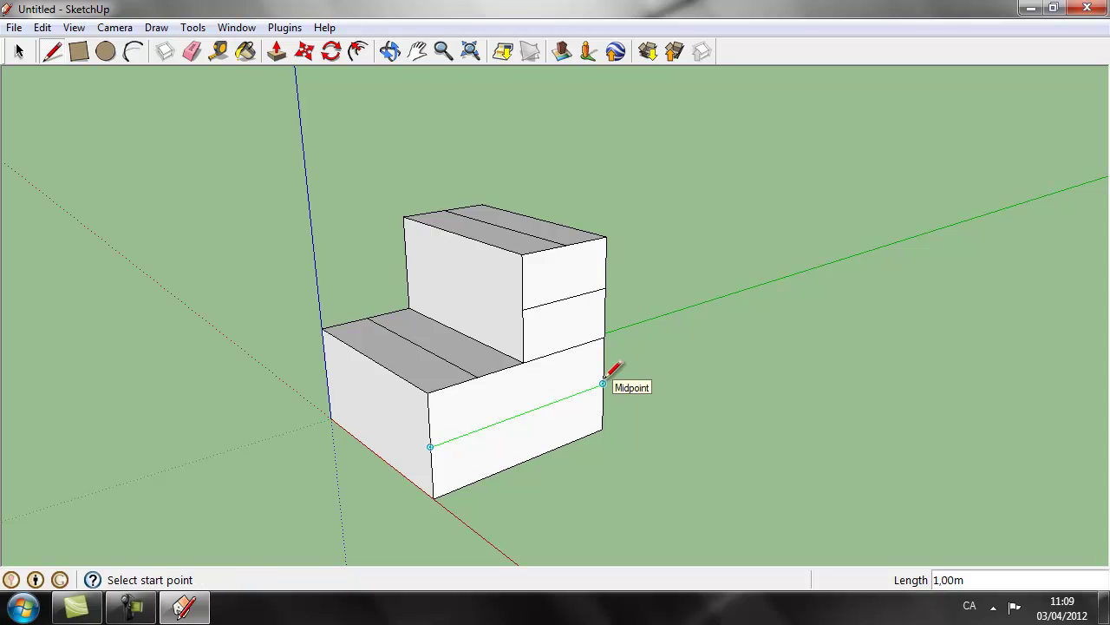
click(277, 52)
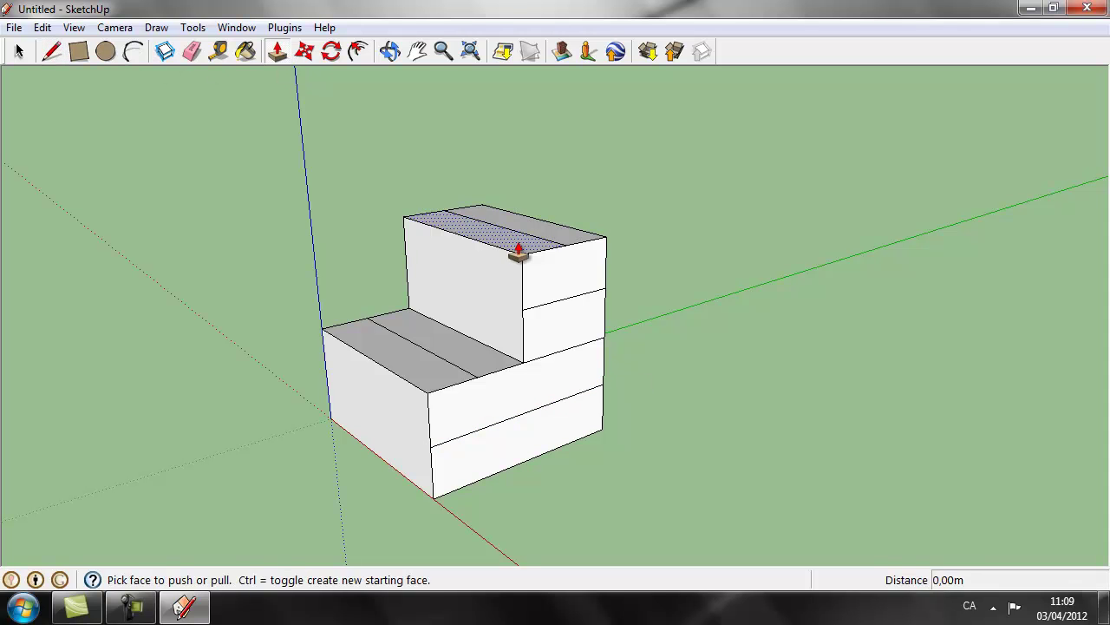
drag(521, 249, 560, 302)
drag(453, 389, 483, 436)
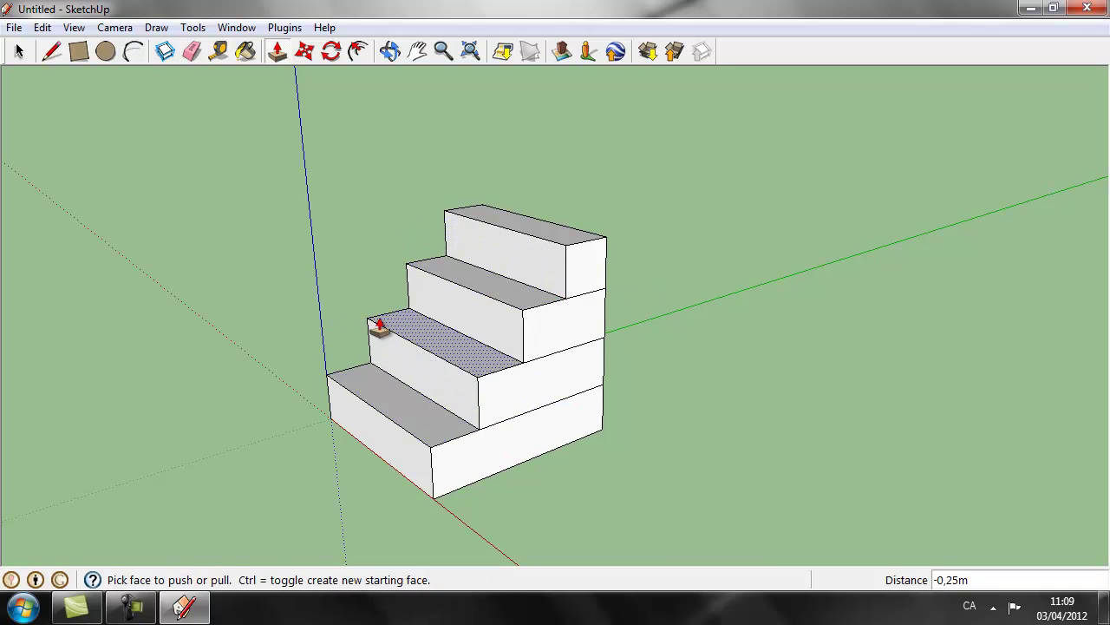
click(192, 52)
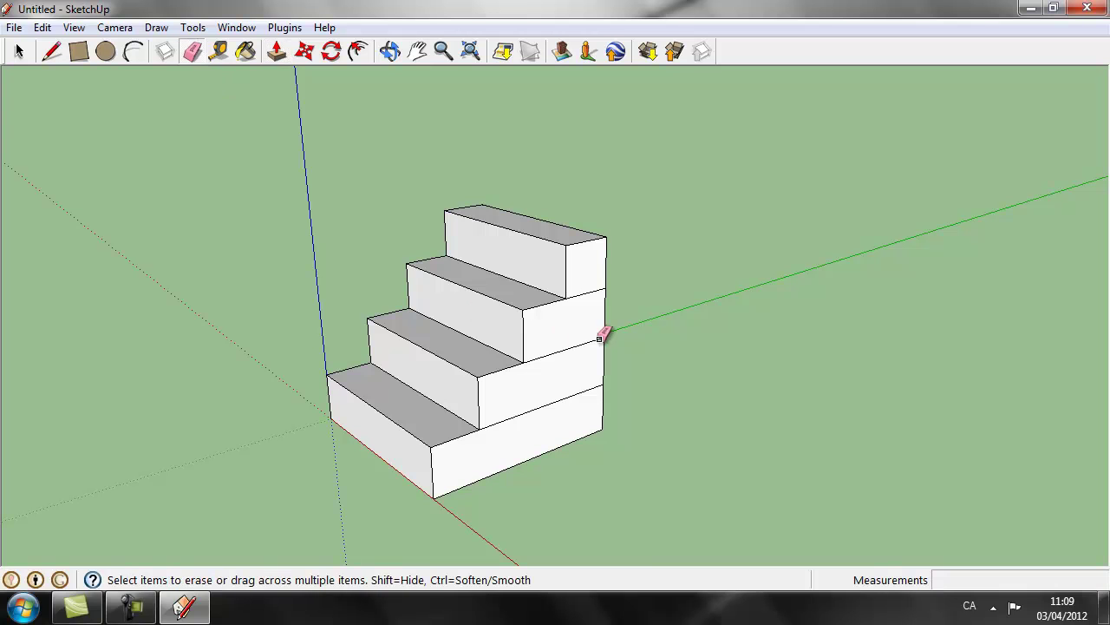
Step: Erase the leftover edges on the staircase's side face and turn on the Views toolbar
drag(599, 288, 590, 388)
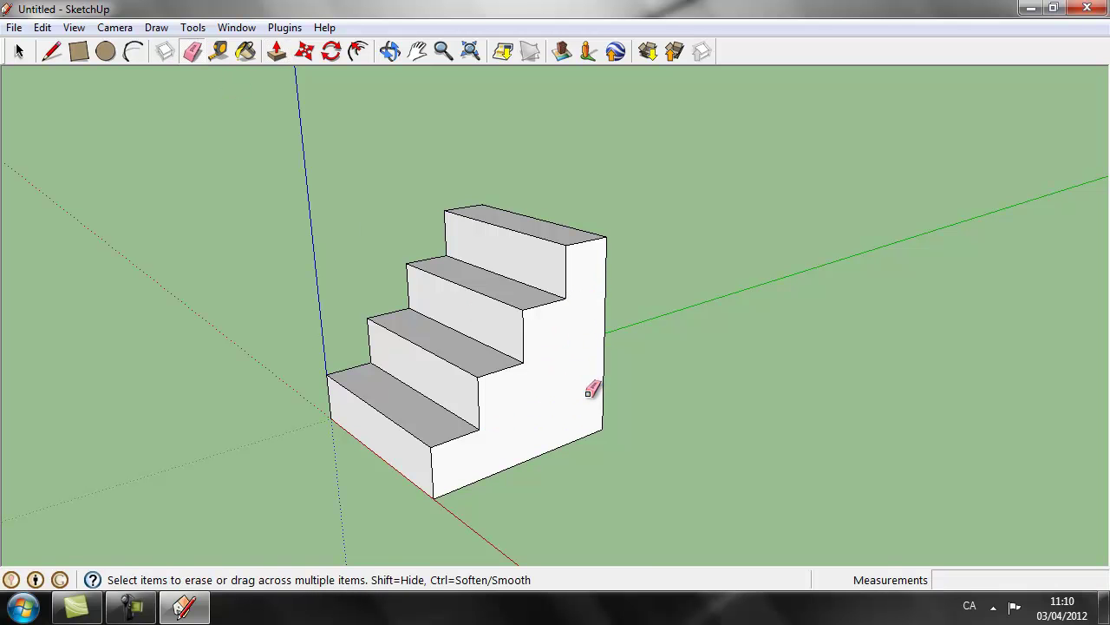
mouse_move(408, 371)
middle_down()
mouse_move(586, 362)
mouse_move(488, 330)
mouse_move(404, 325)
mouse_move(352, 359)
mouse_move(345, 392)
mouse_move(385, 422)
mouse_move(372, 434)
middle_up()
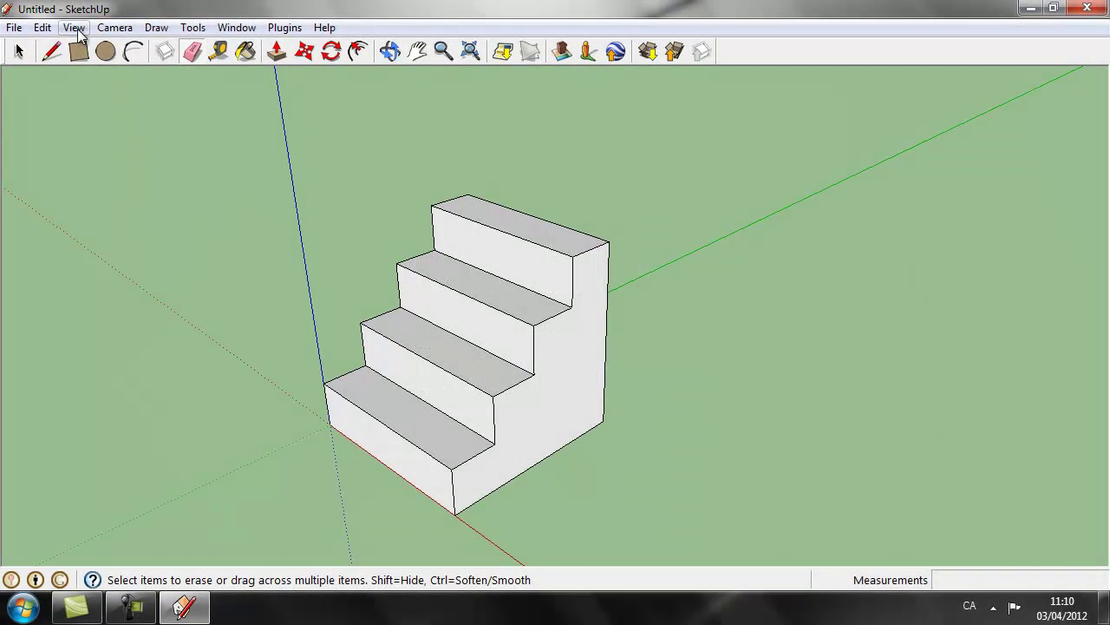
click(75, 28)
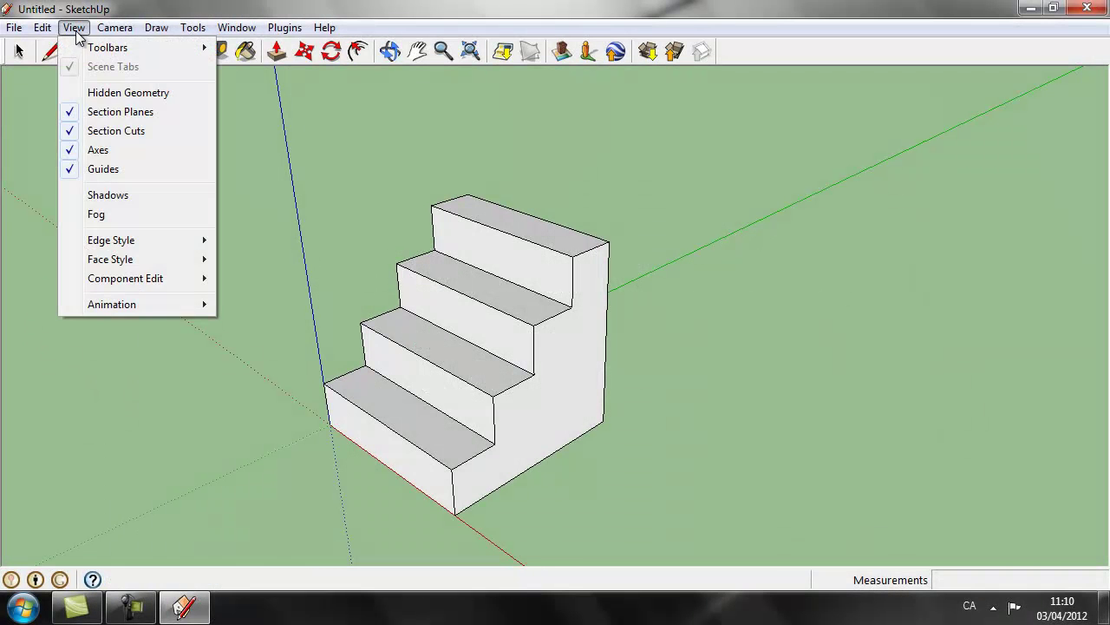
mouse_move(108, 48)
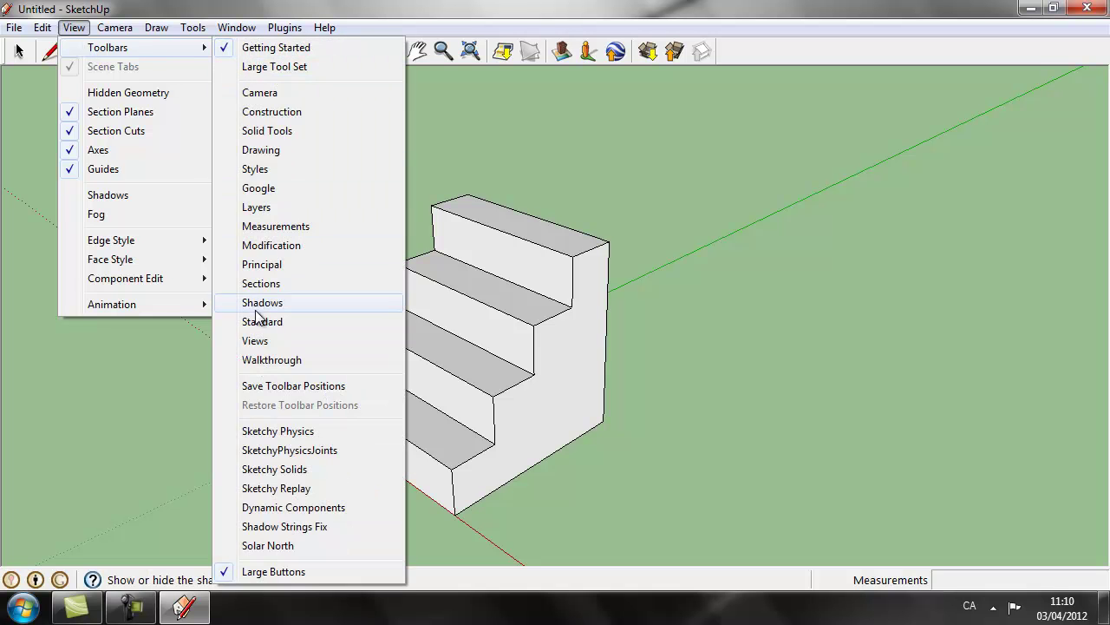
click(257, 340)
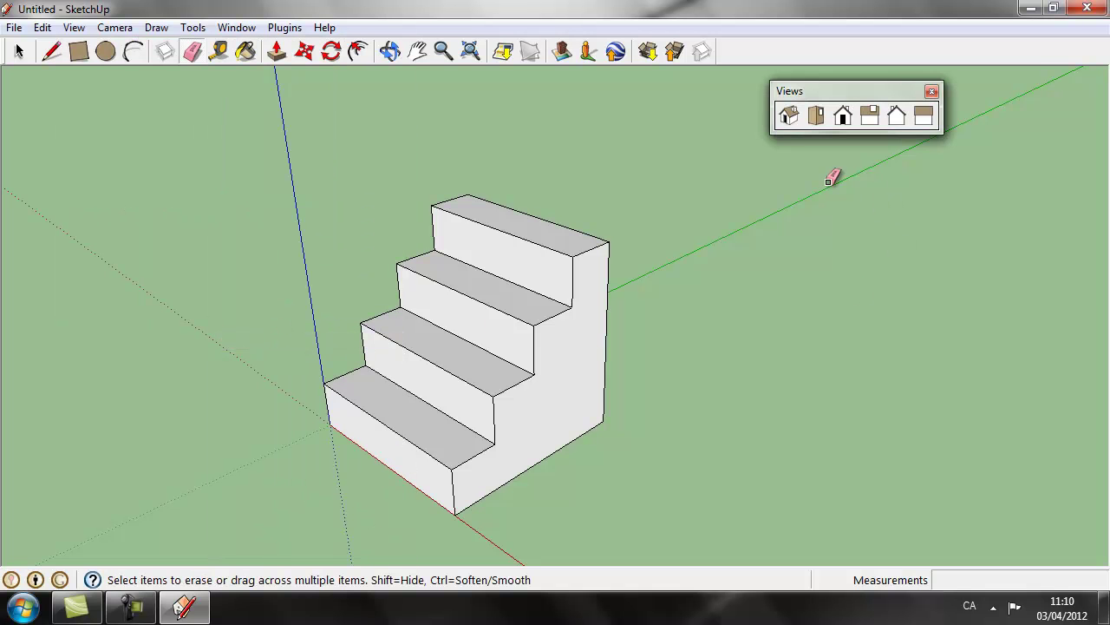
Step: Cycle the staircase through the Iso, Top, Front and Right standard views
click(786, 120)
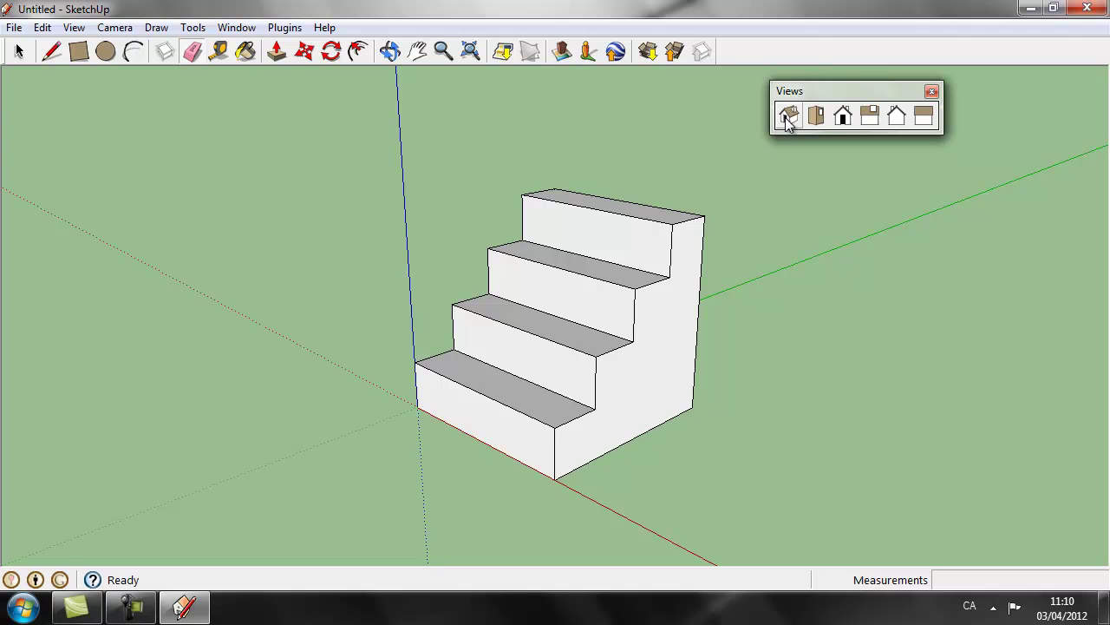
click(816, 118)
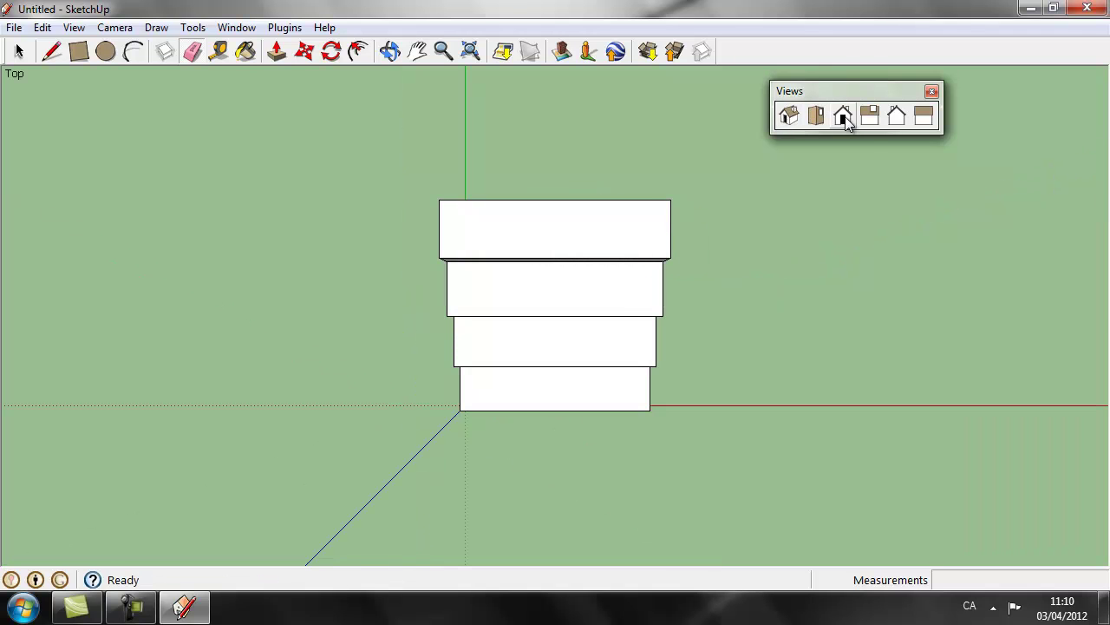
click(844, 118)
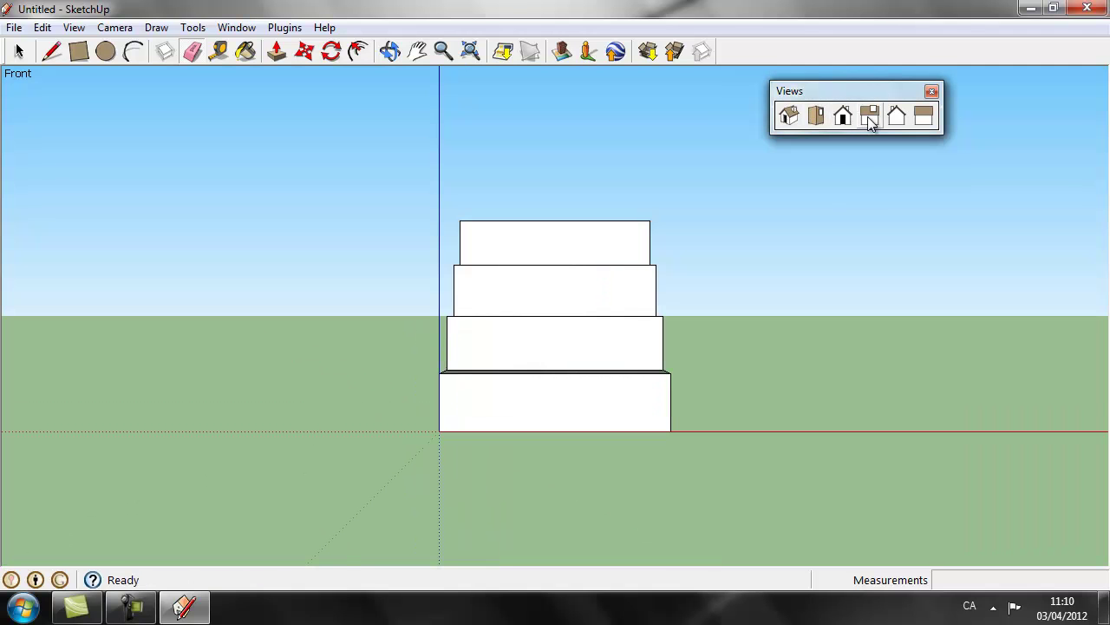
click(870, 122)
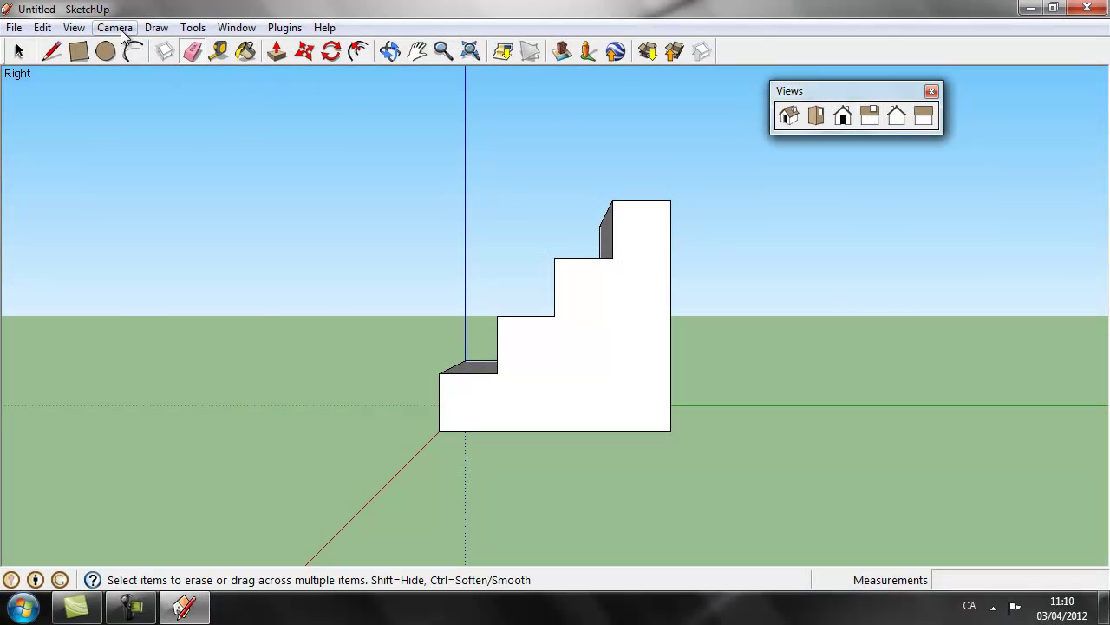
Step: Switch the camera to Parallel Projection and view the staircase in Iso, Top, Front and Right
click(120, 28)
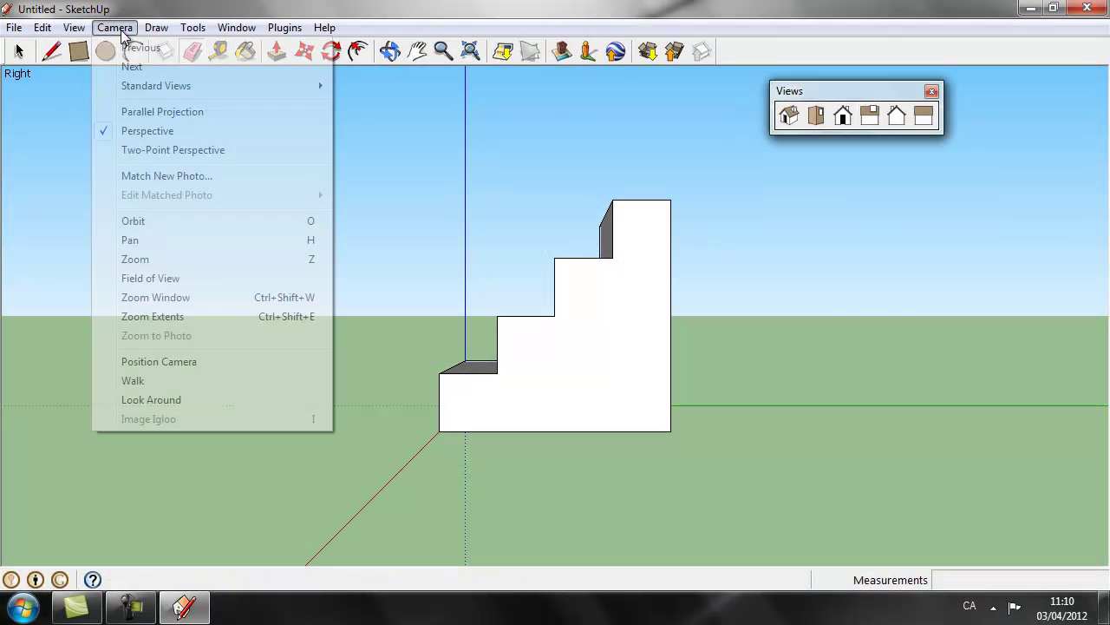
click(129, 116)
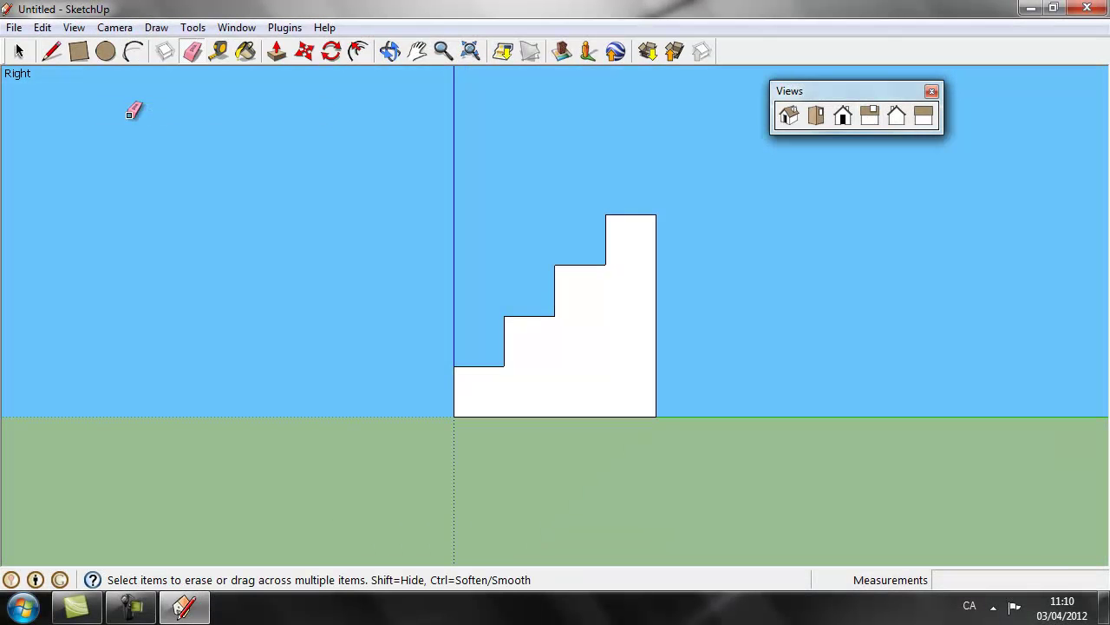
click(789, 120)
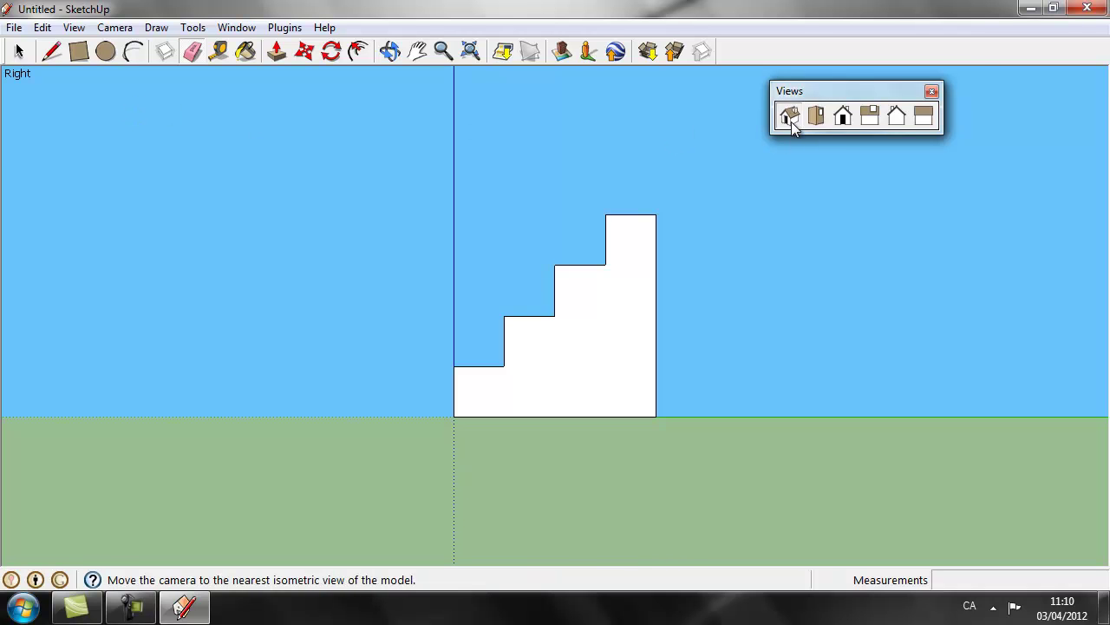
click(819, 120)
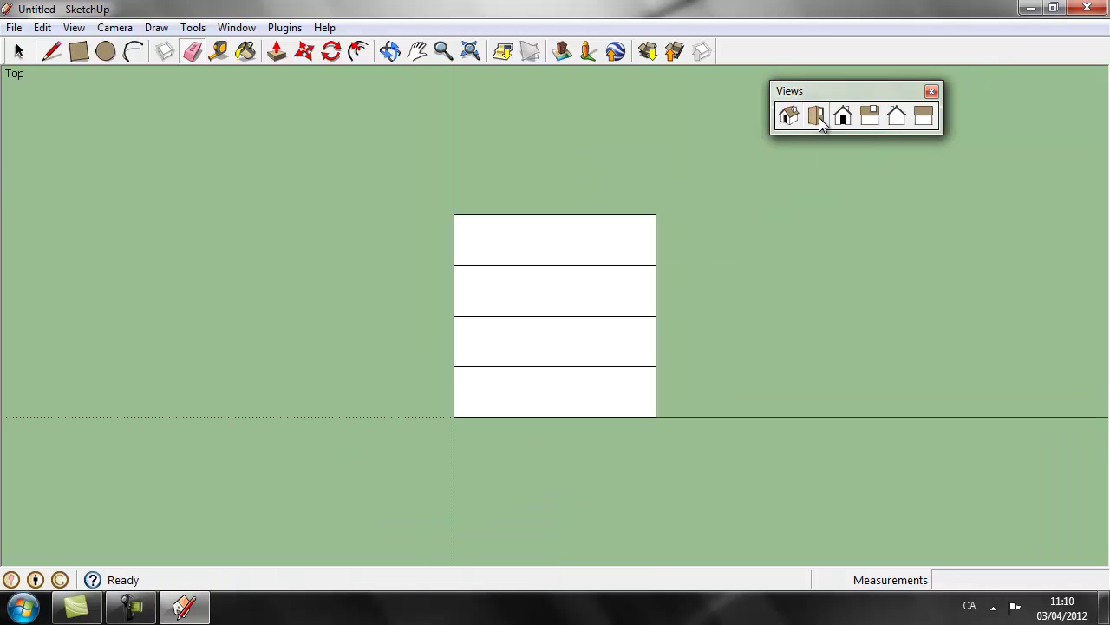
click(843, 118)
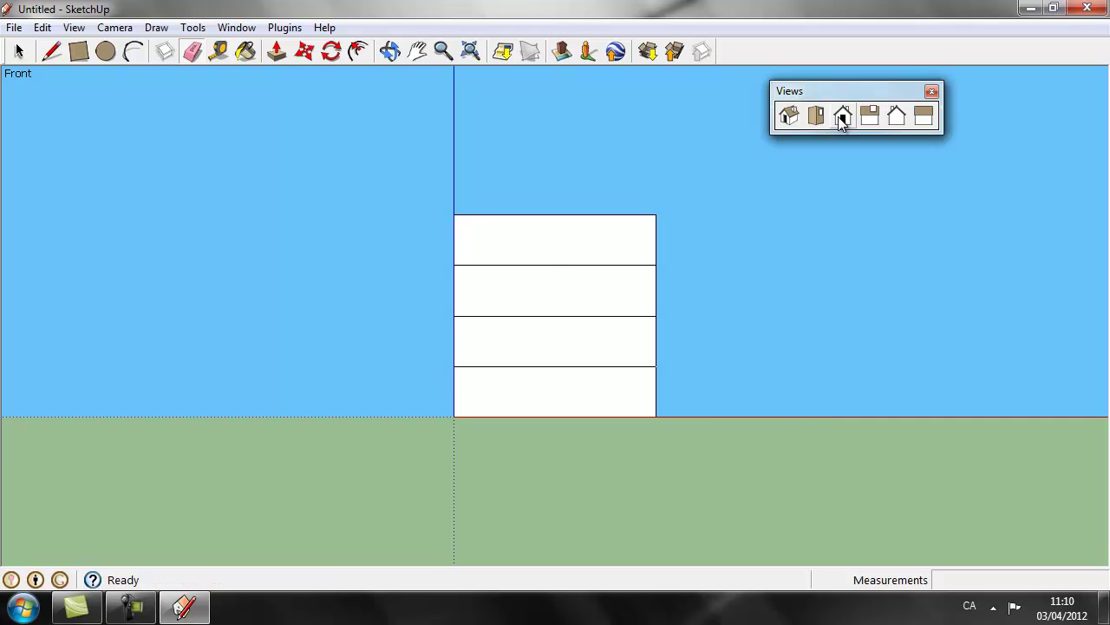
click(870, 118)
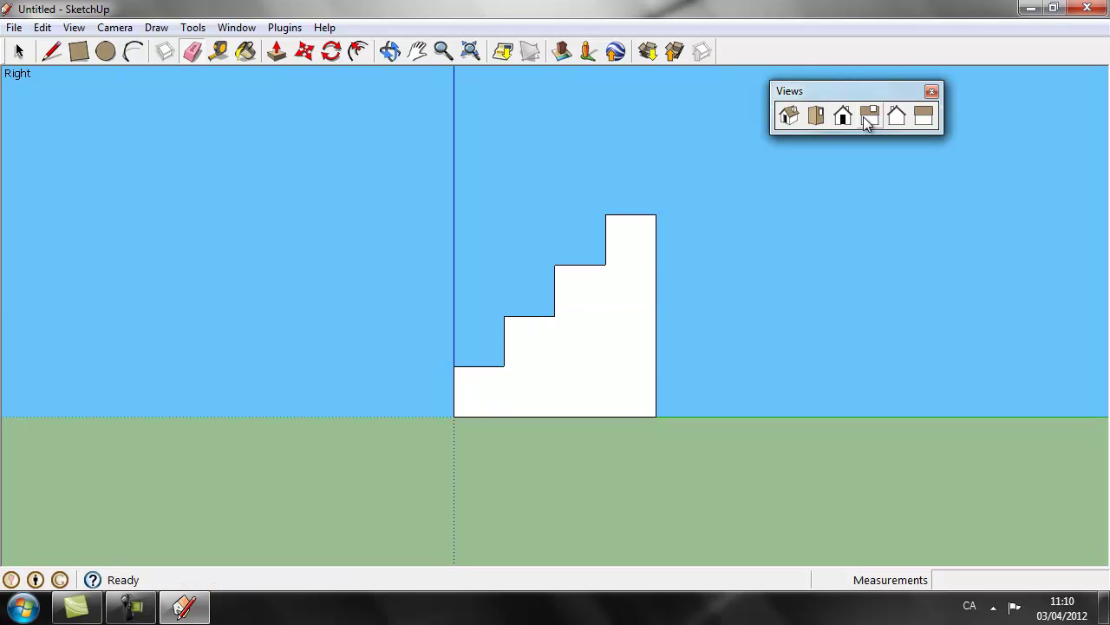
Step: Return the camera to Perspective and show the staircase in the Iso view
click(115, 27)
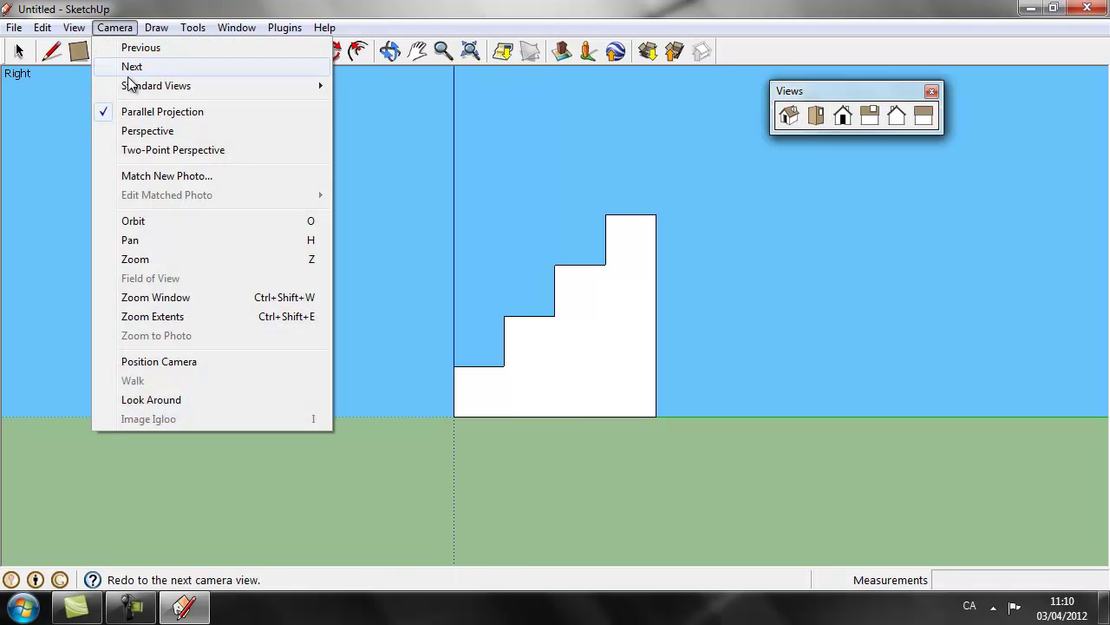
click(147, 131)
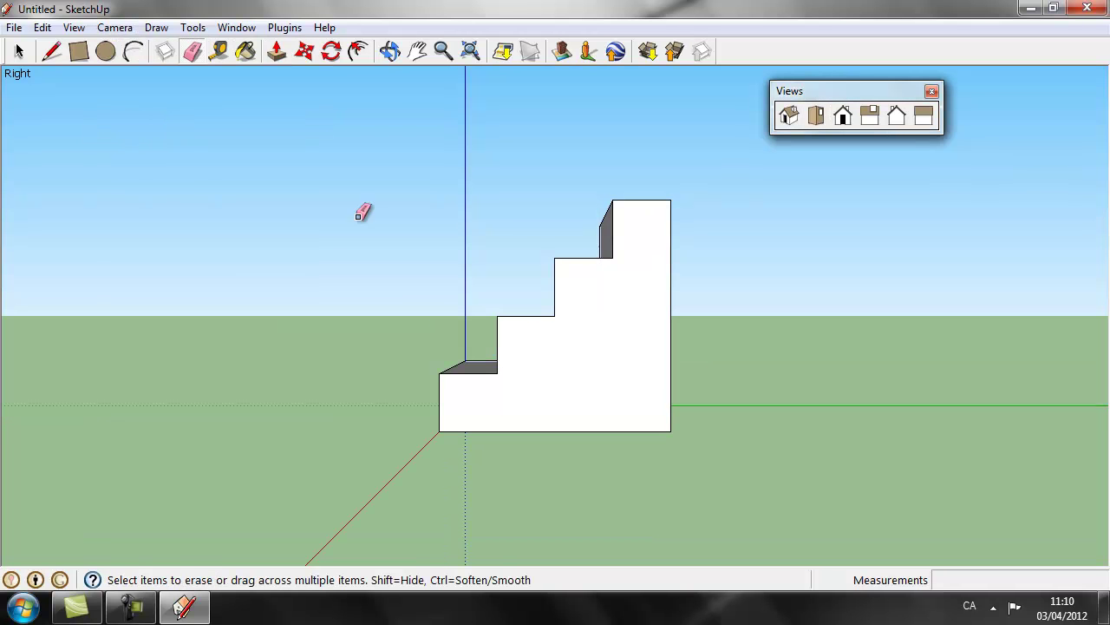
click(788, 123)
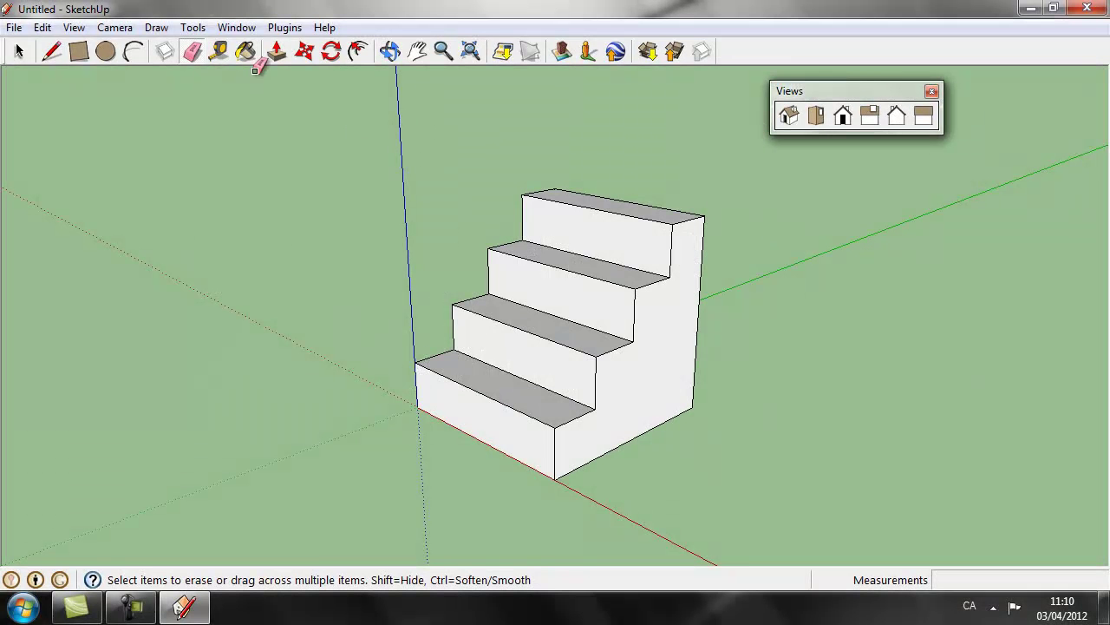
Step: Open the Scenes window and add a scene from the perspective Iso view
click(247, 28)
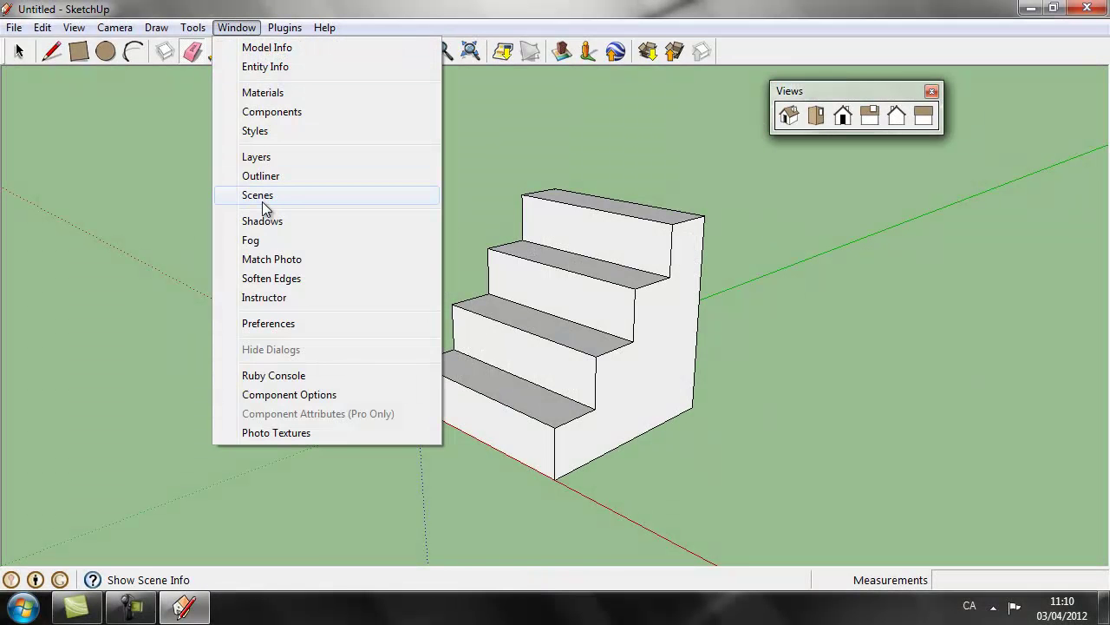
click(260, 190)
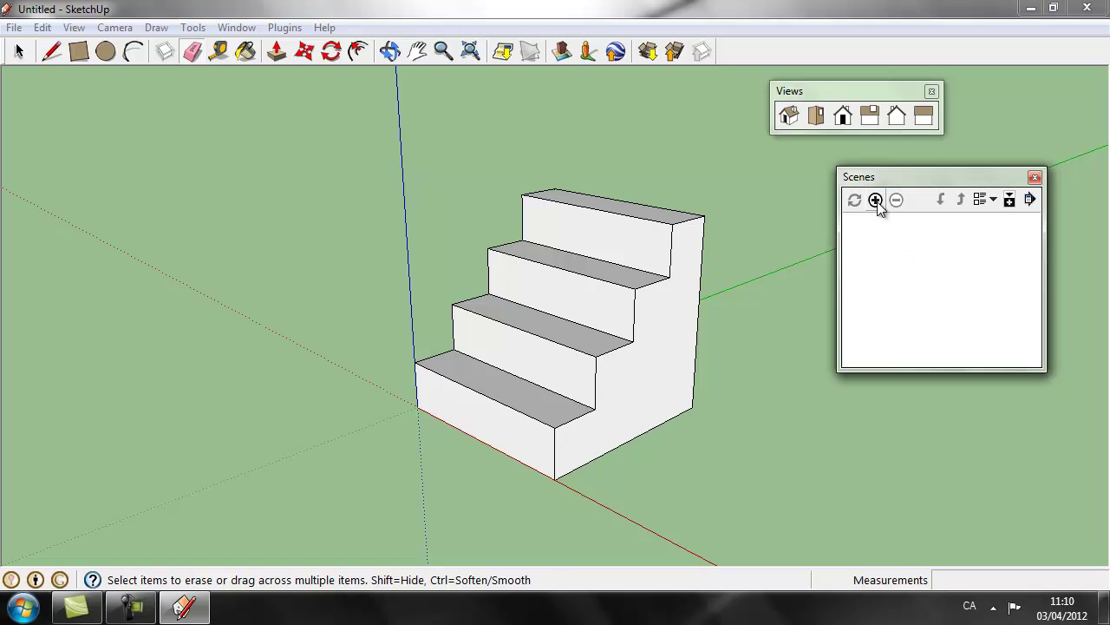
click(876, 201)
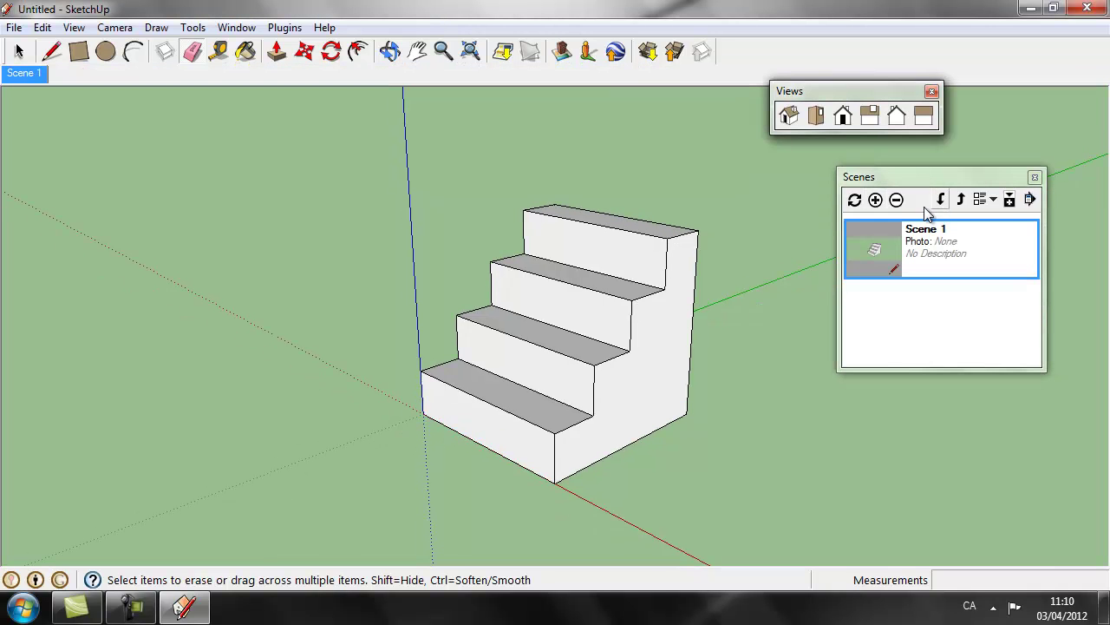
Step: Show the scenes as a detailed list and rename Scene 1 to 'Cònica'
click(994, 200)
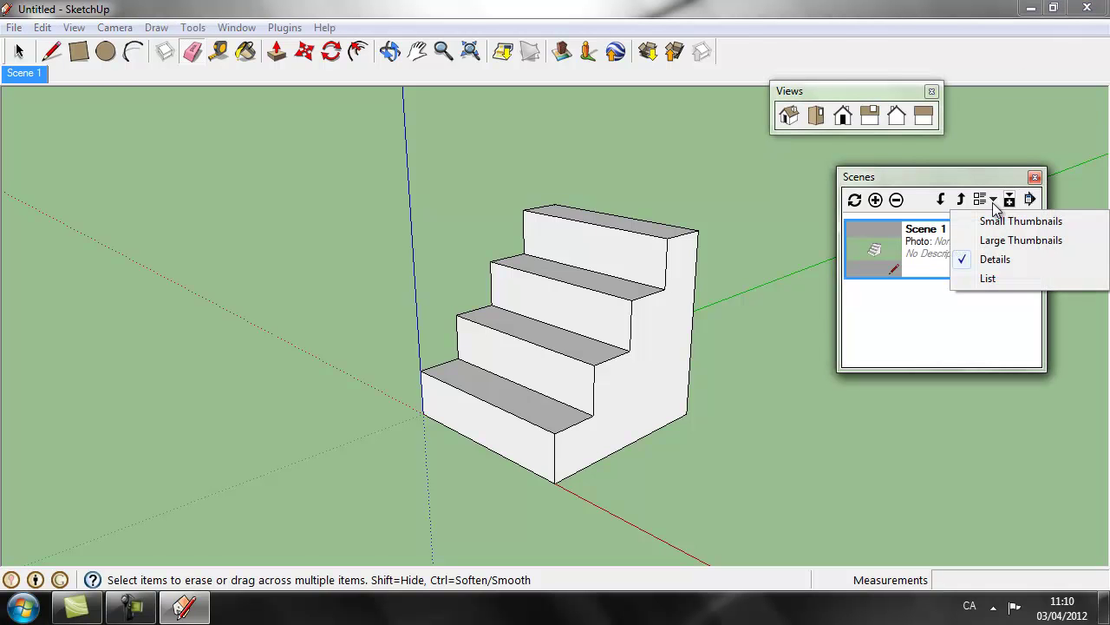
click(995, 289)
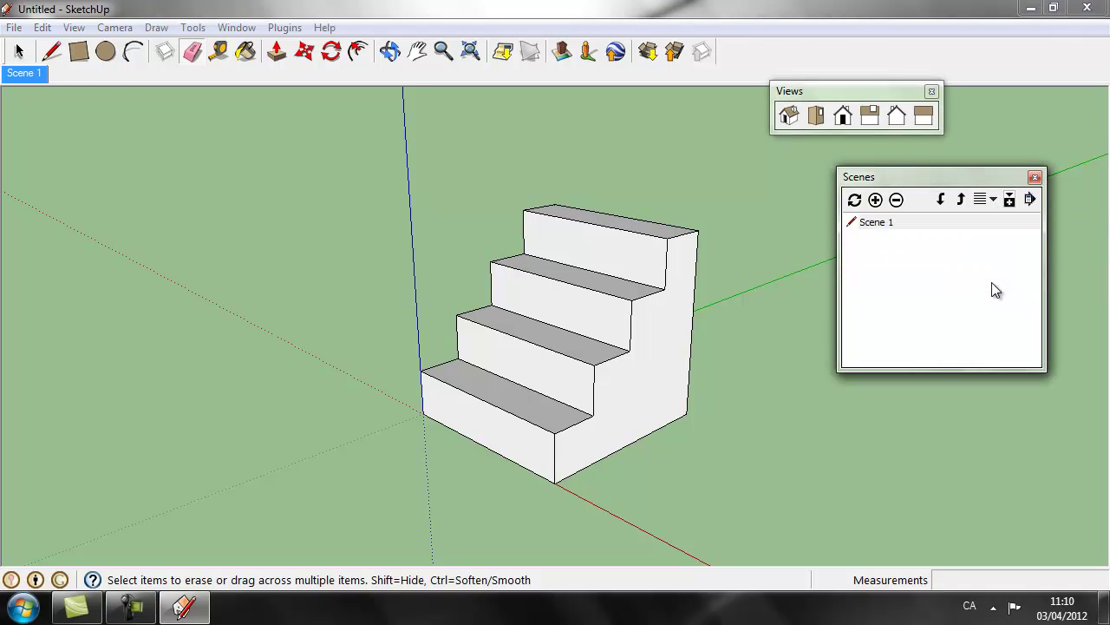
click(1011, 200)
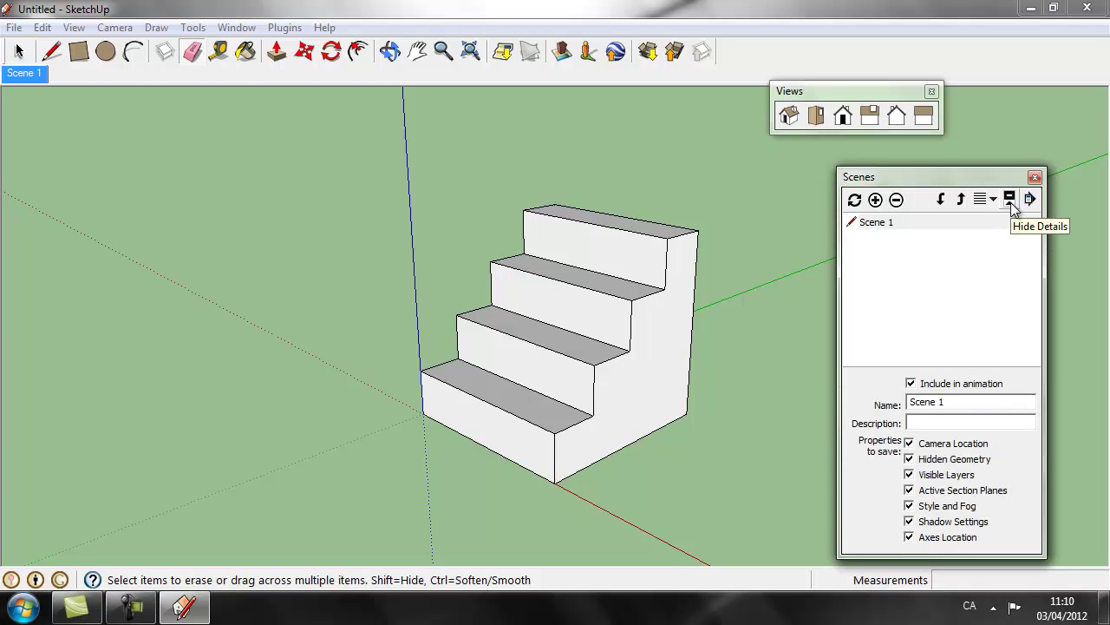
key(Return)
text(Cònica)
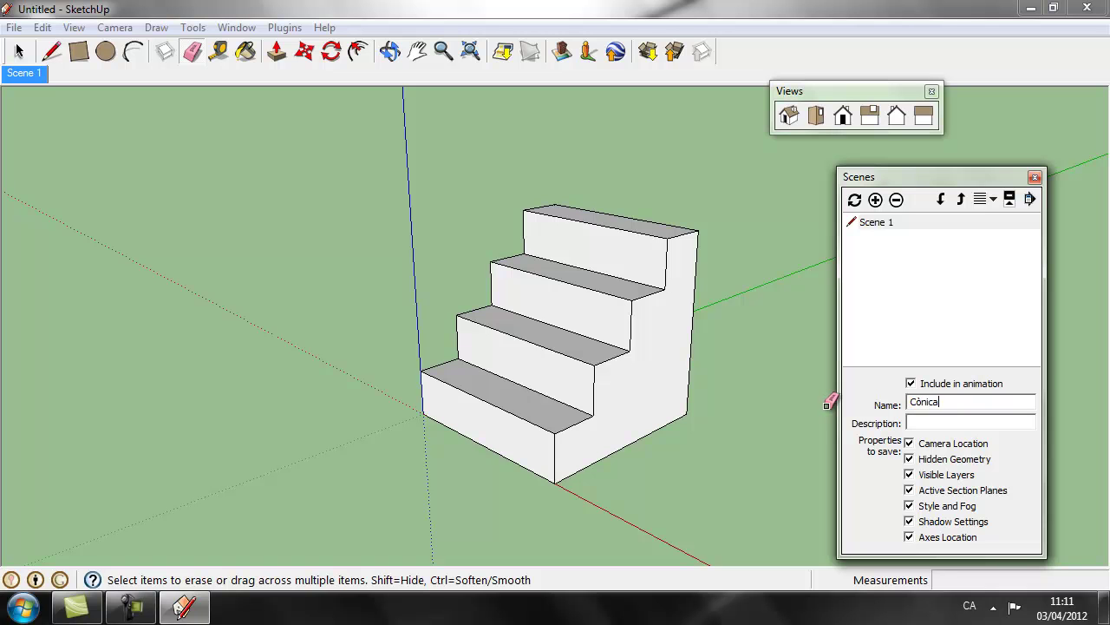
key(Return)
Step: With parallel projection on, save the Front view as a scene named 'Alçat'
click(115, 27)
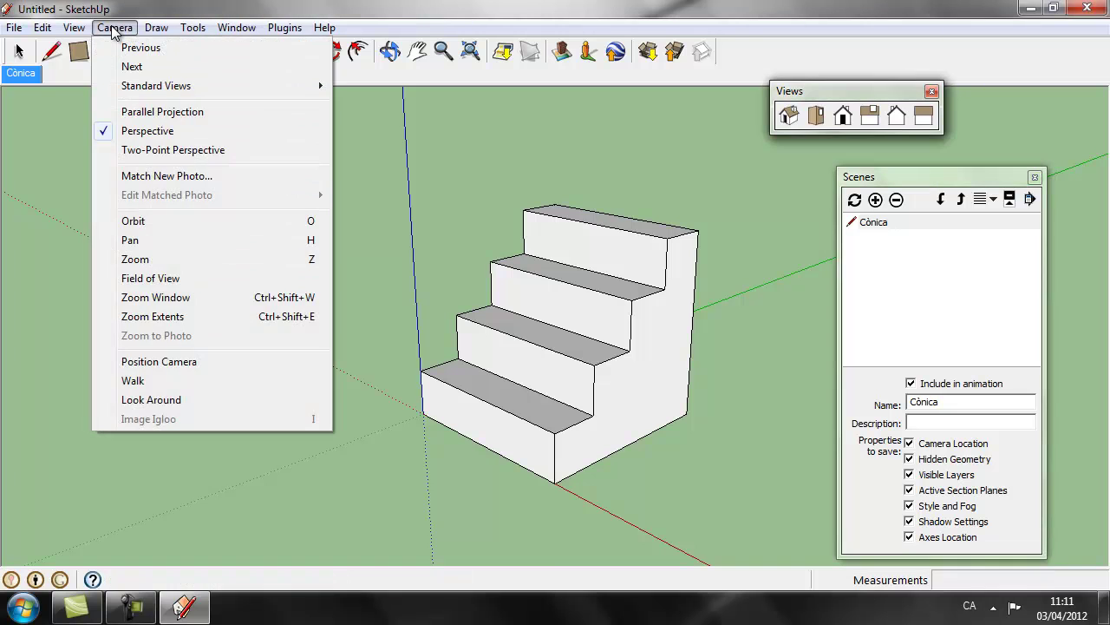
click(135, 111)
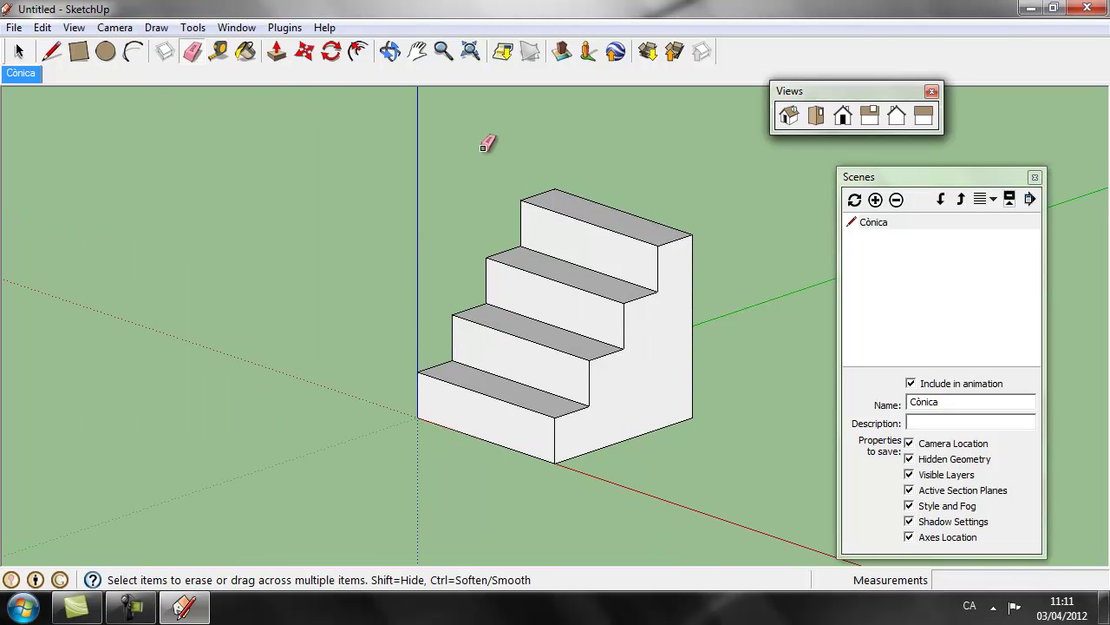
click(842, 118)
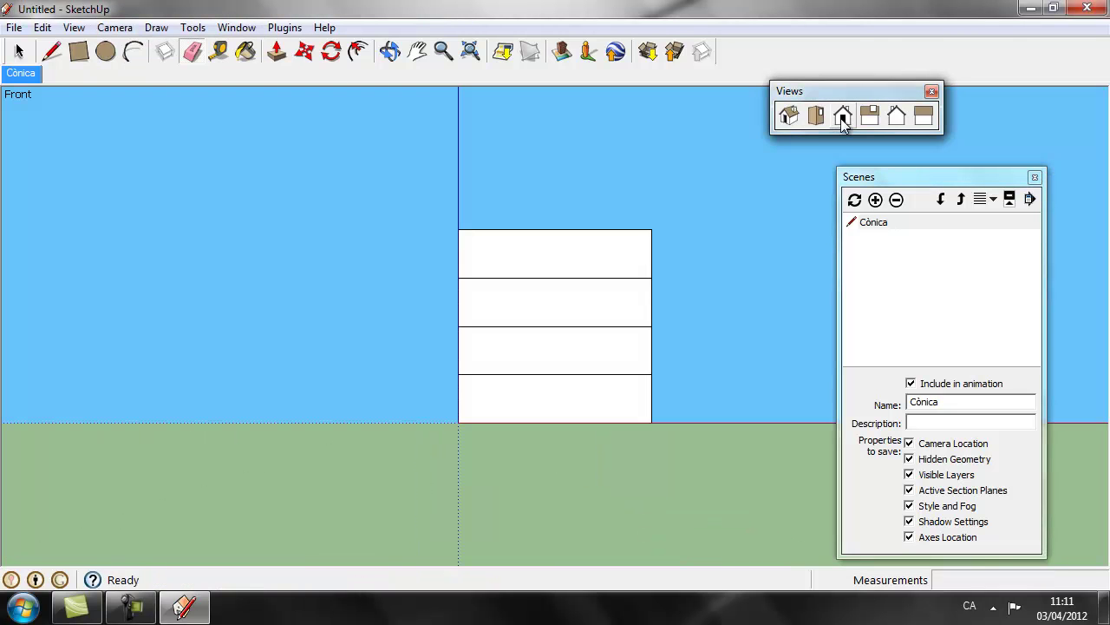
click(875, 199)
drag(949, 402, 908, 402)
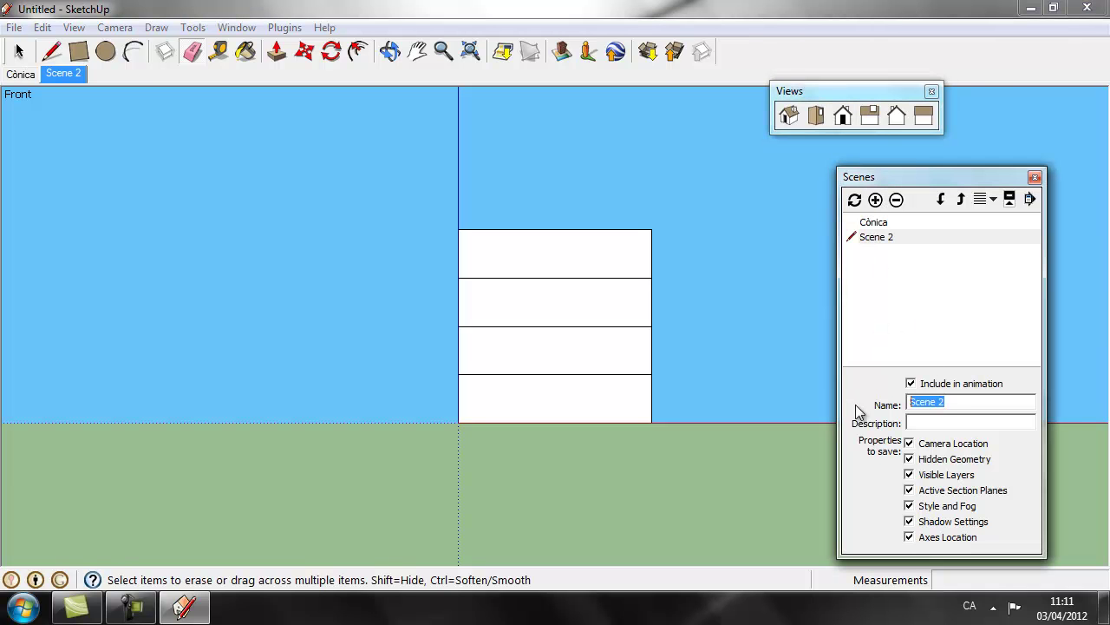
text(Alçat)
key(Return)
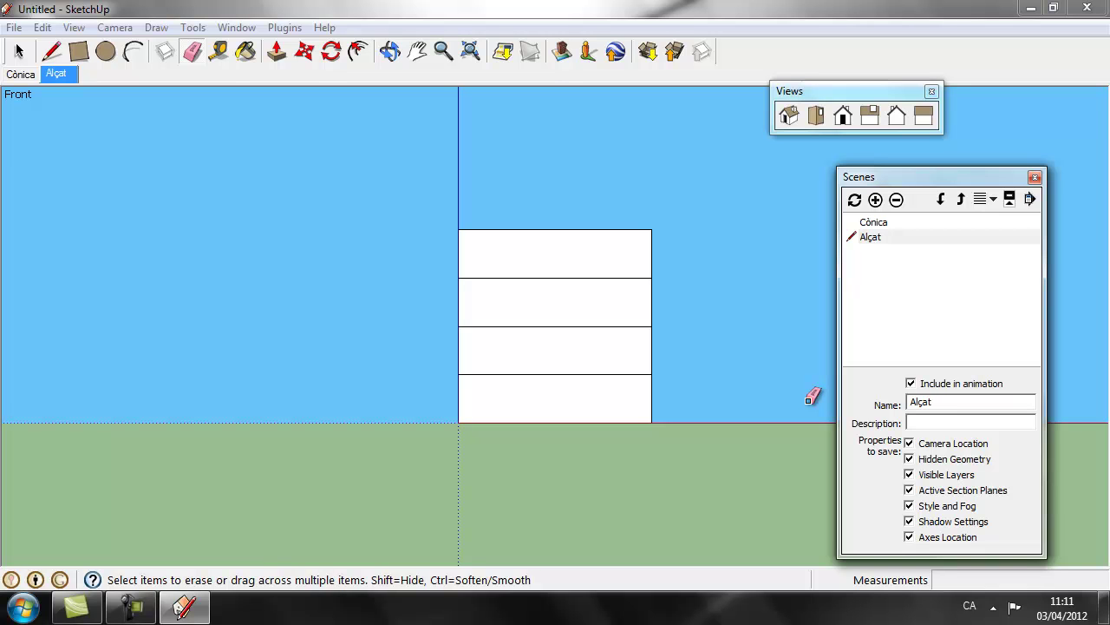
Step: Save the Right side view as a scene named 'Perfil'
click(869, 119)
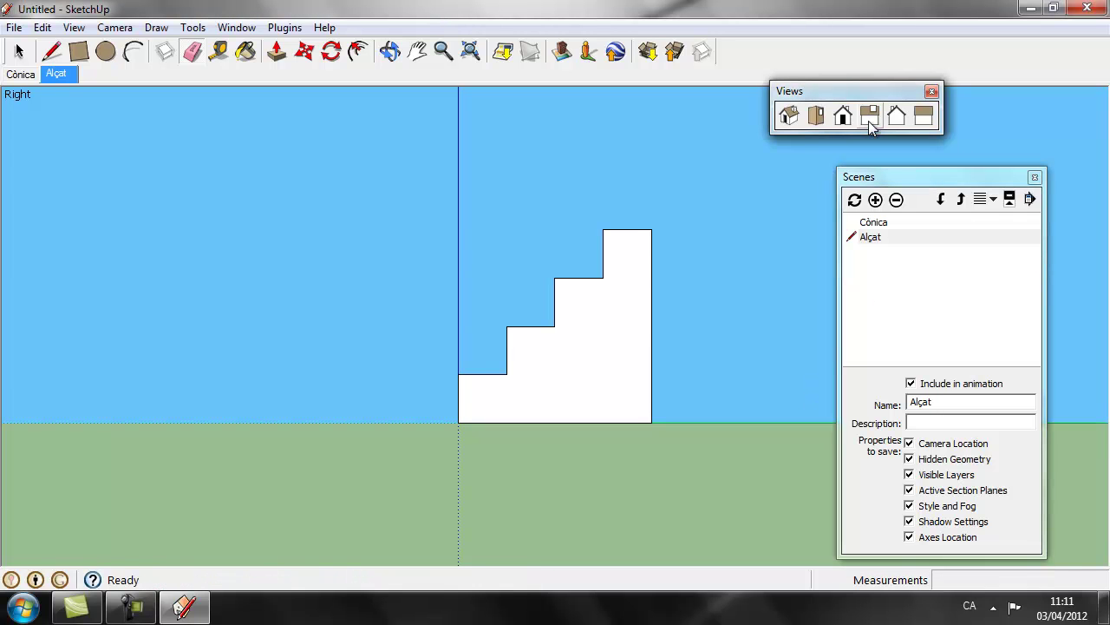
click(875, 200)
click(967, 402)
text(Perfil)
key(Return)
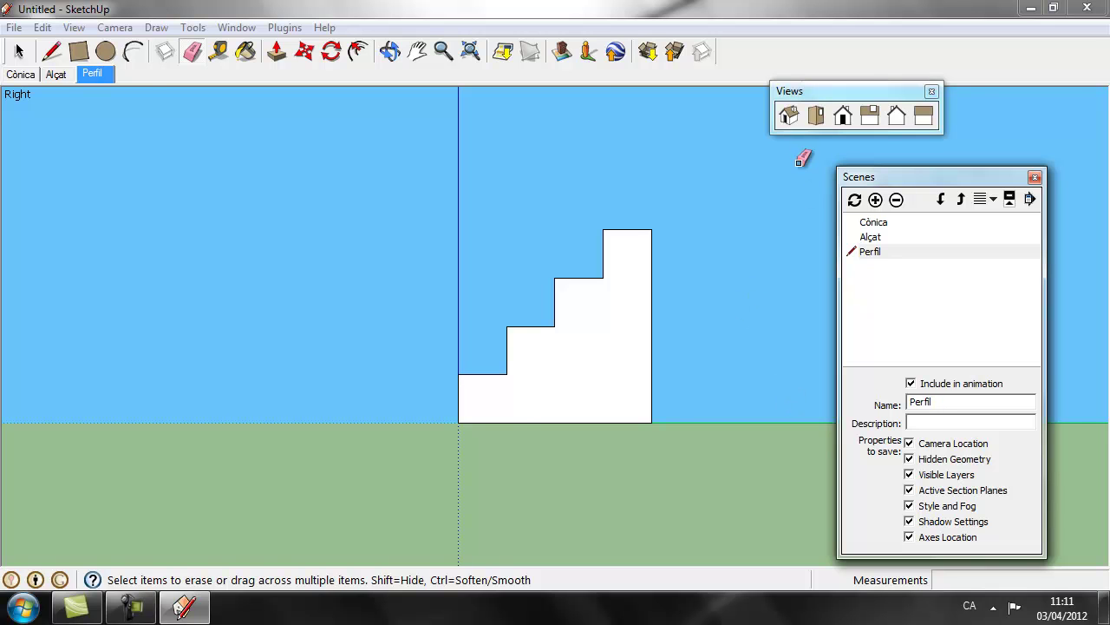
Step: Save the Top view as a scene named 'Planta'
click(816, 117)
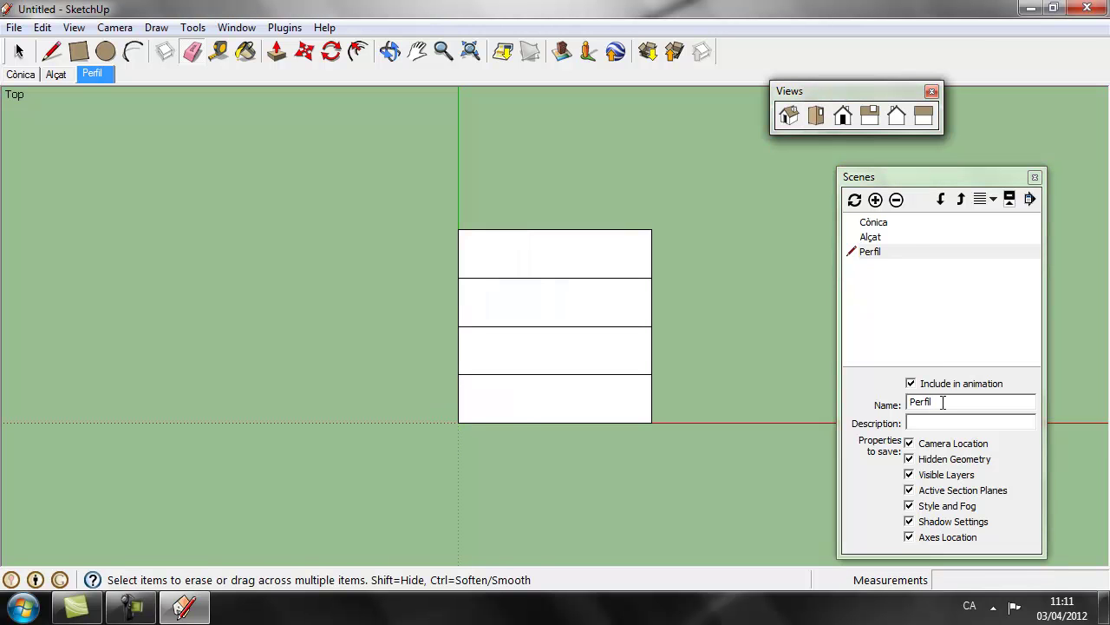
click(875, 200)
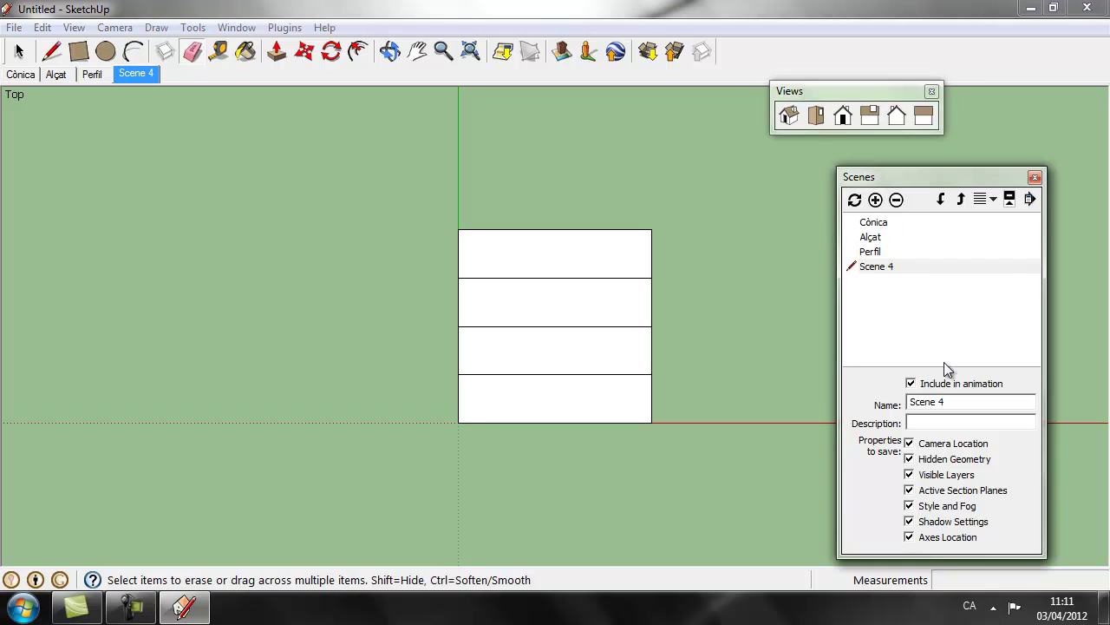
drag(975, 401, 859, 401)
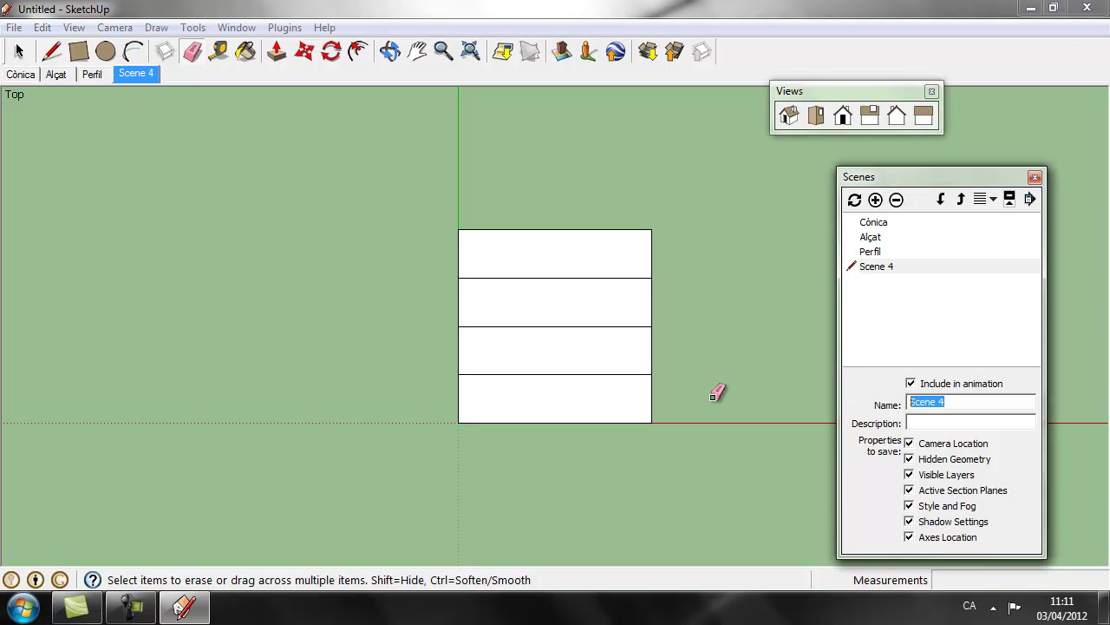
text(Planta)
key(Return)
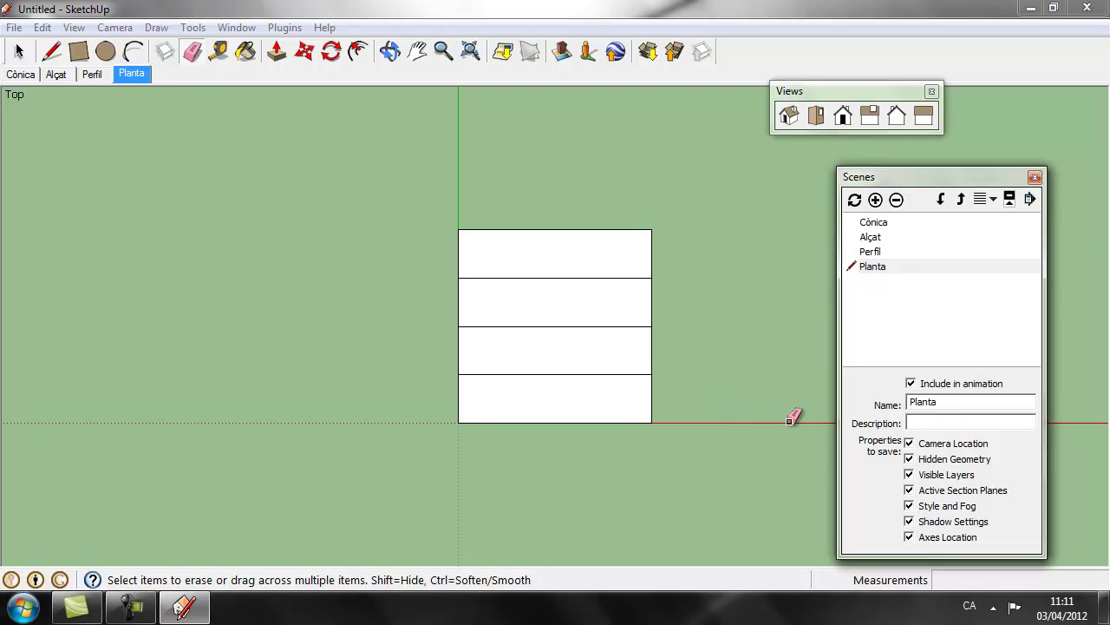
Step: Close the Scenes and Views panels, then replay the Cònica, Alçat, Perfil and Planta scenes
click(1034, 178)
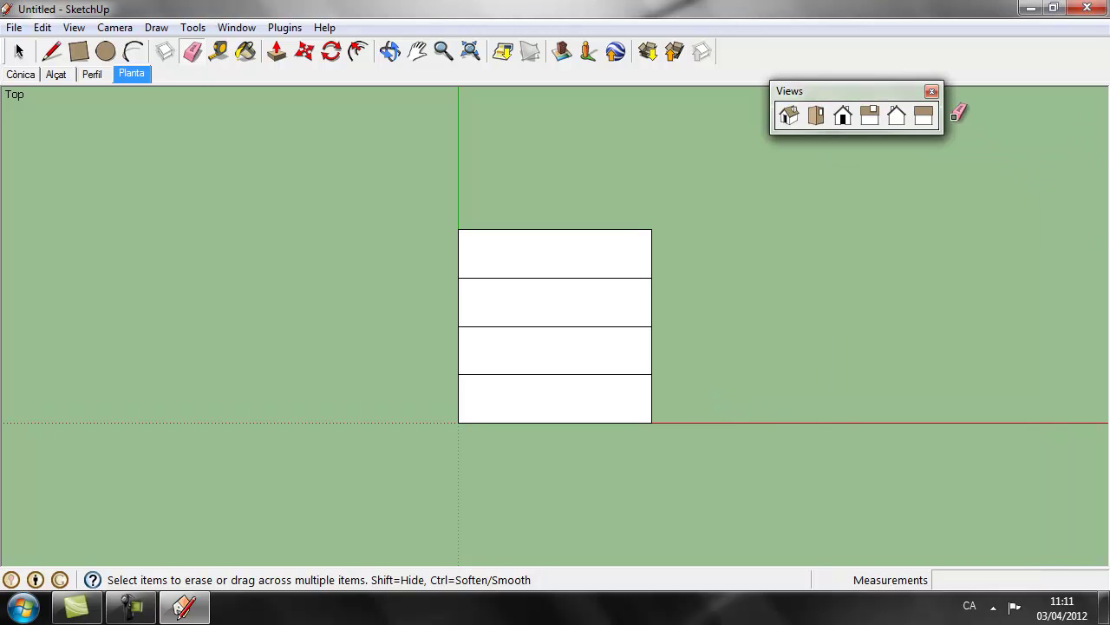
click(932, 91)
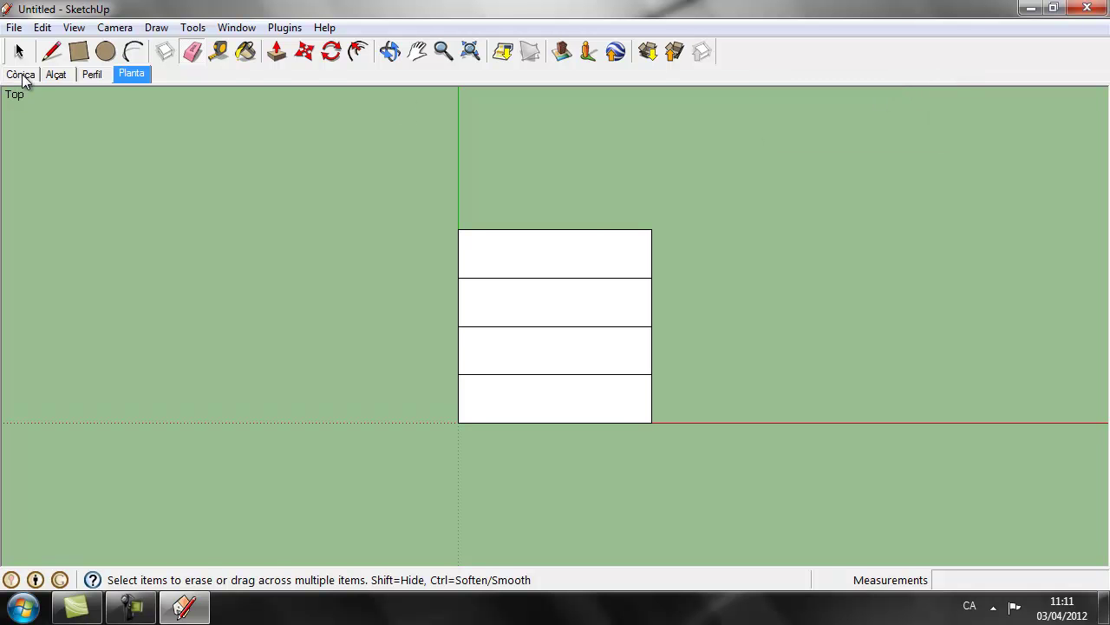
click(21, 74)
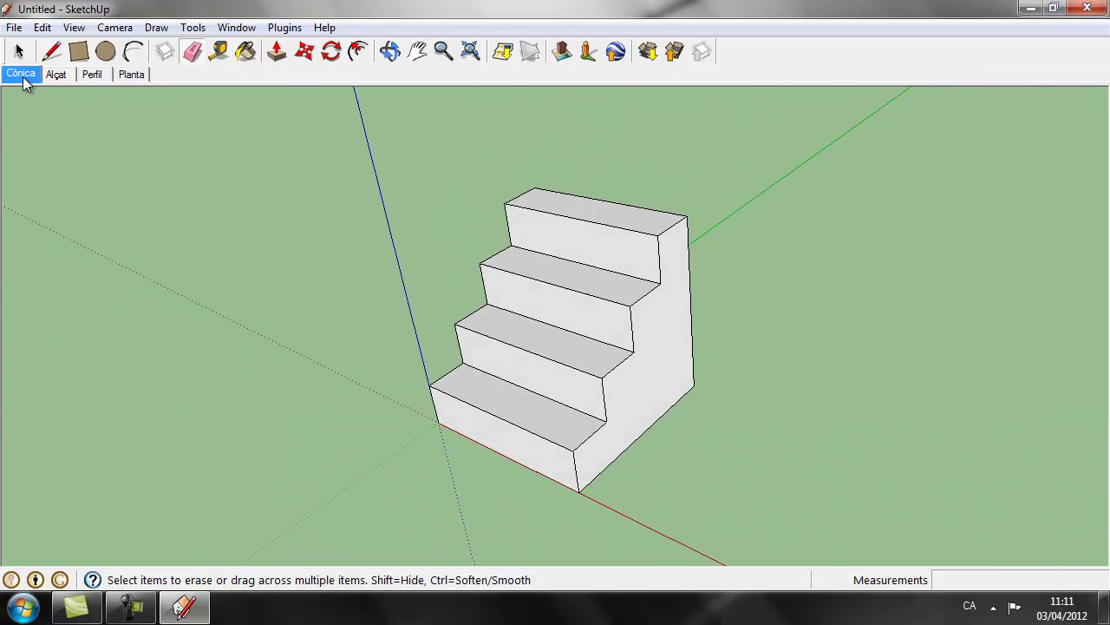
click(53, 76)
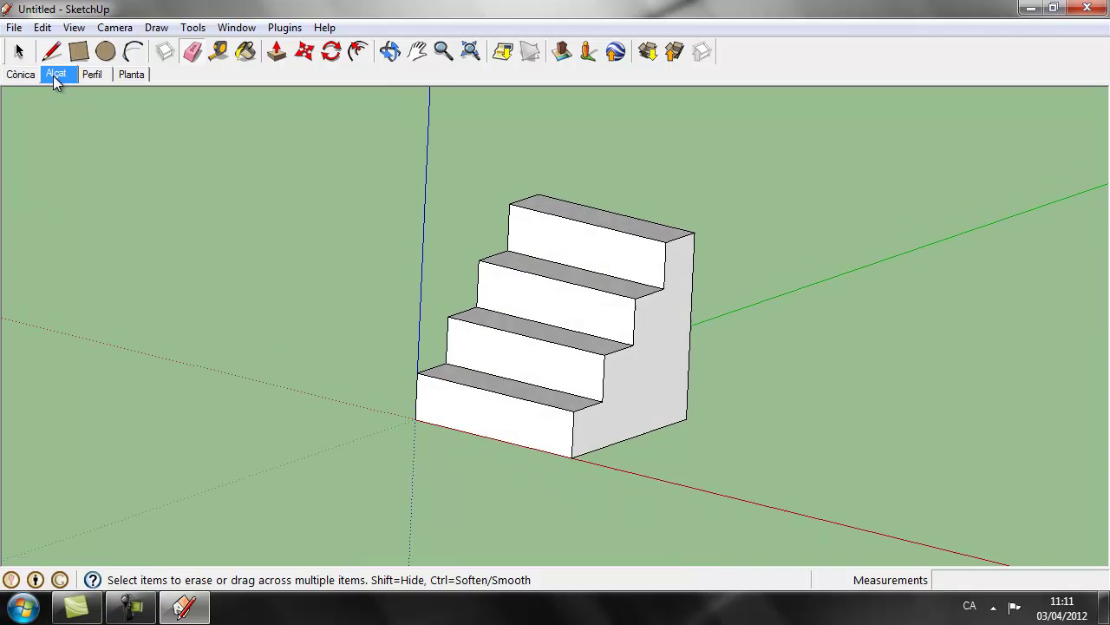
click(98, 75)
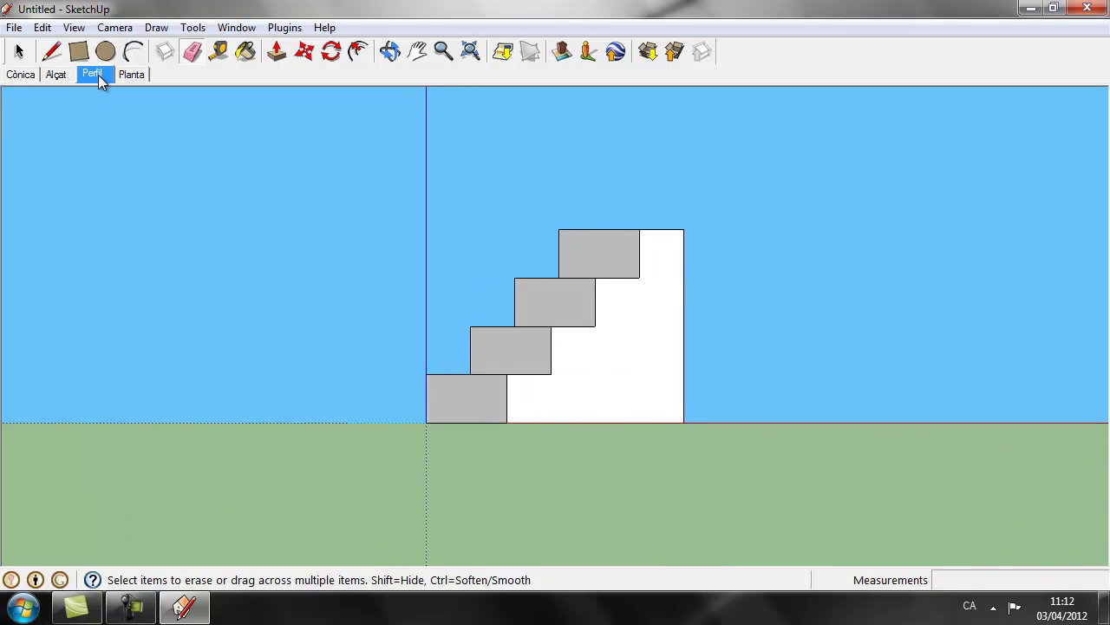
click(133, 76)
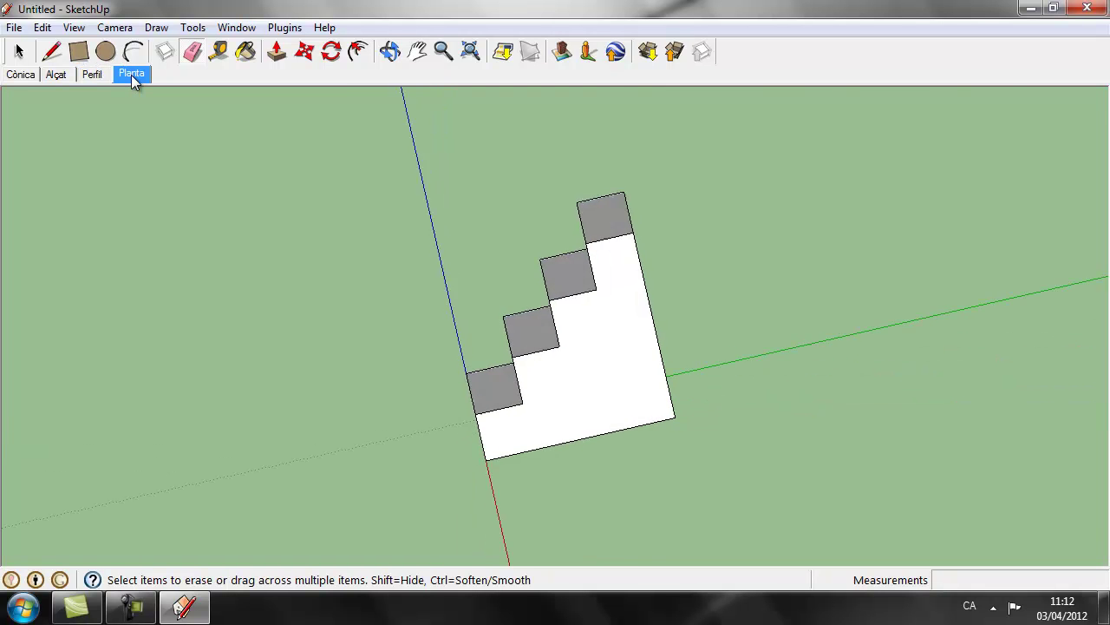